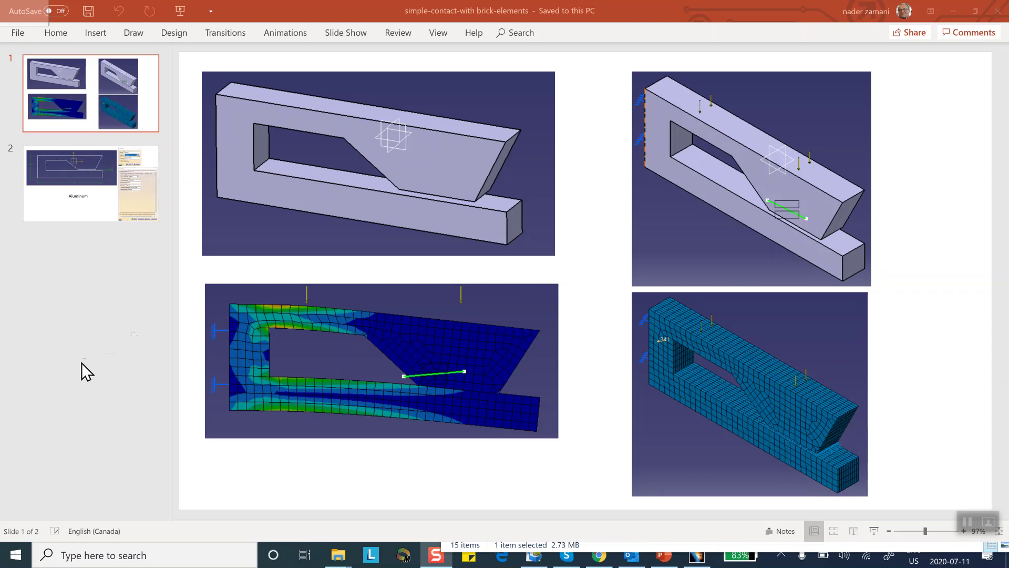
View slide 2 with the Aluminum part sketch and material data, then switch to CATIA.
left_click(93, 185)
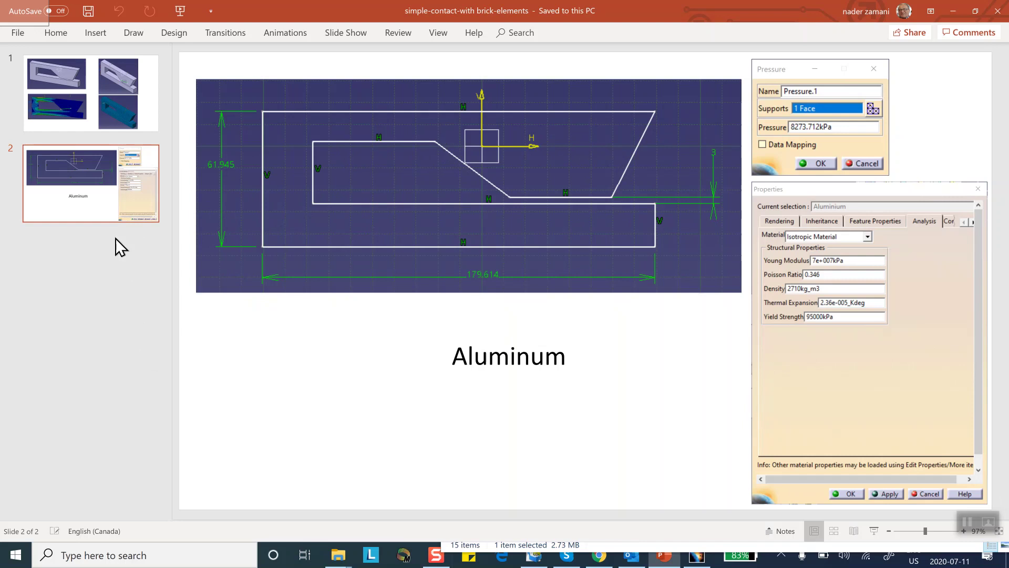
left_click(698, 556)
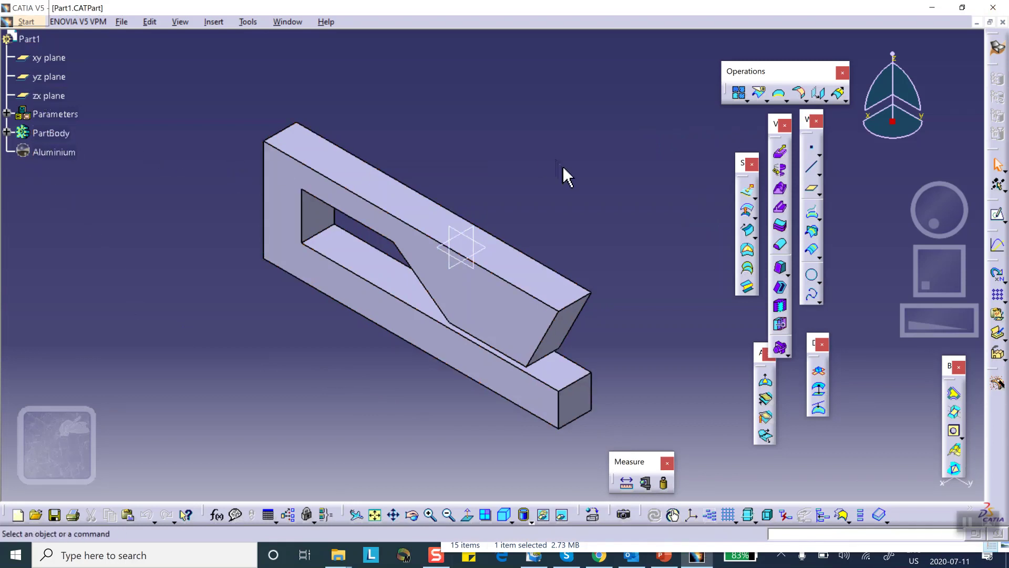
Expand PartBody and show the Extract.1 surface on the part's front face.
middle_click_drag(522, 172, 519, 124)
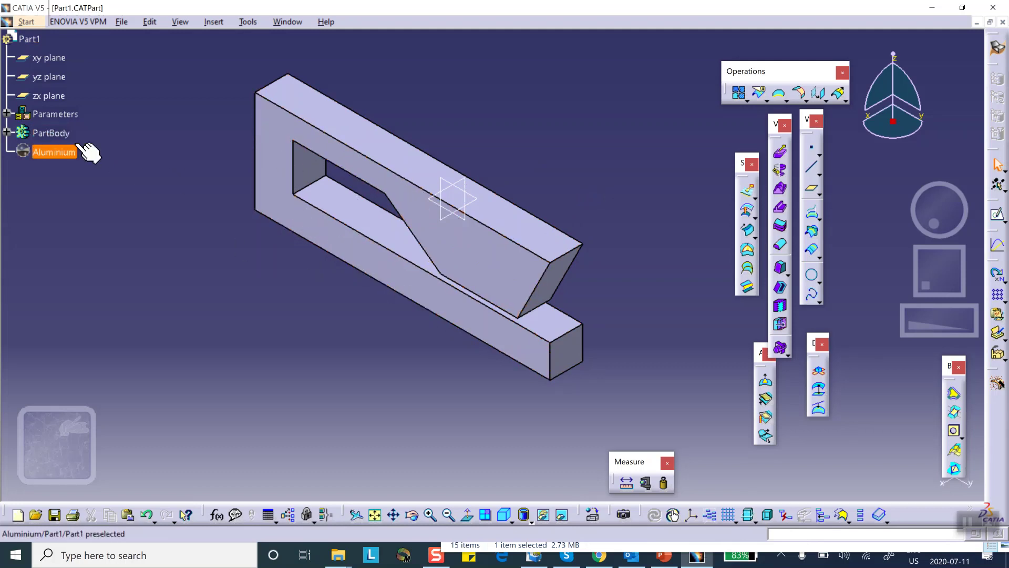
left_click(7, 132)
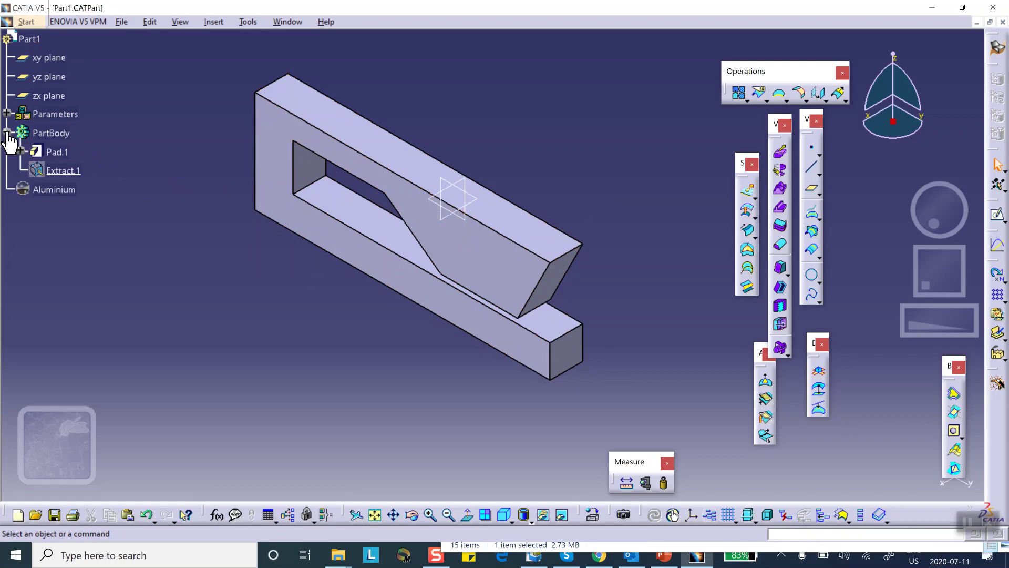
right_click(76, 172)
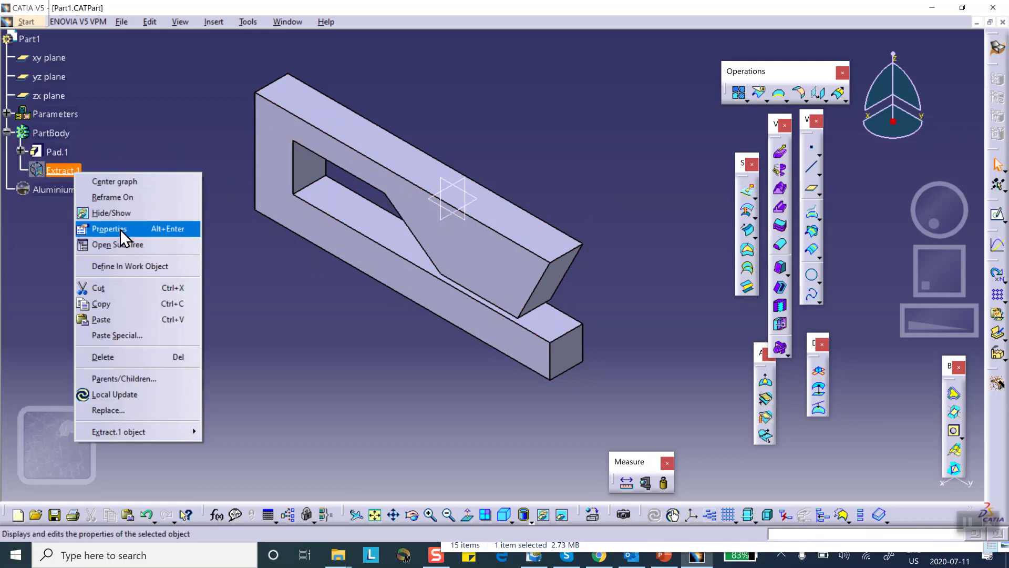
left_click(119, 213)
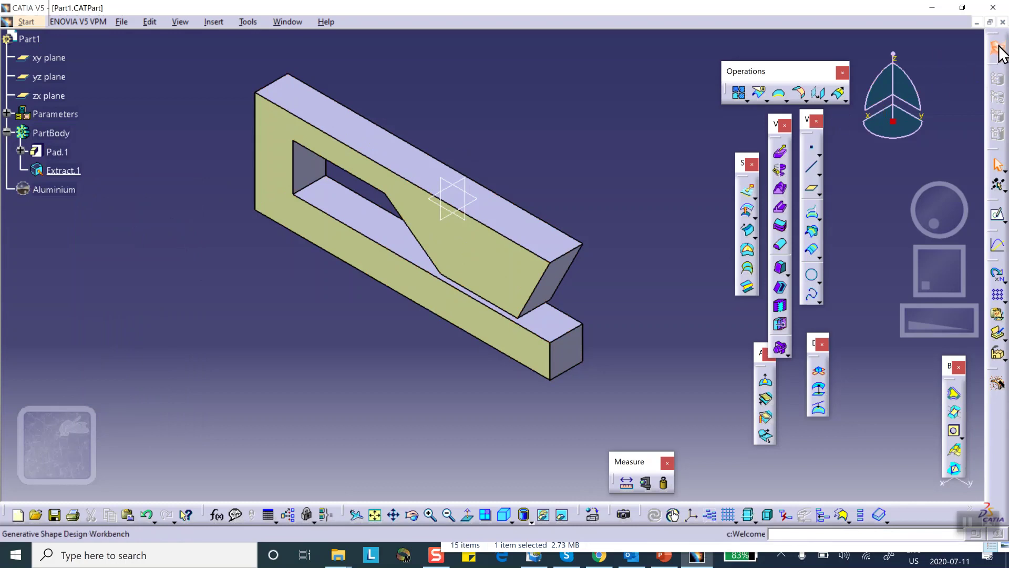
Tear off the Extracts toolbar and start a new Advanced Meshing Tools analysis.
left_click(787, 100)
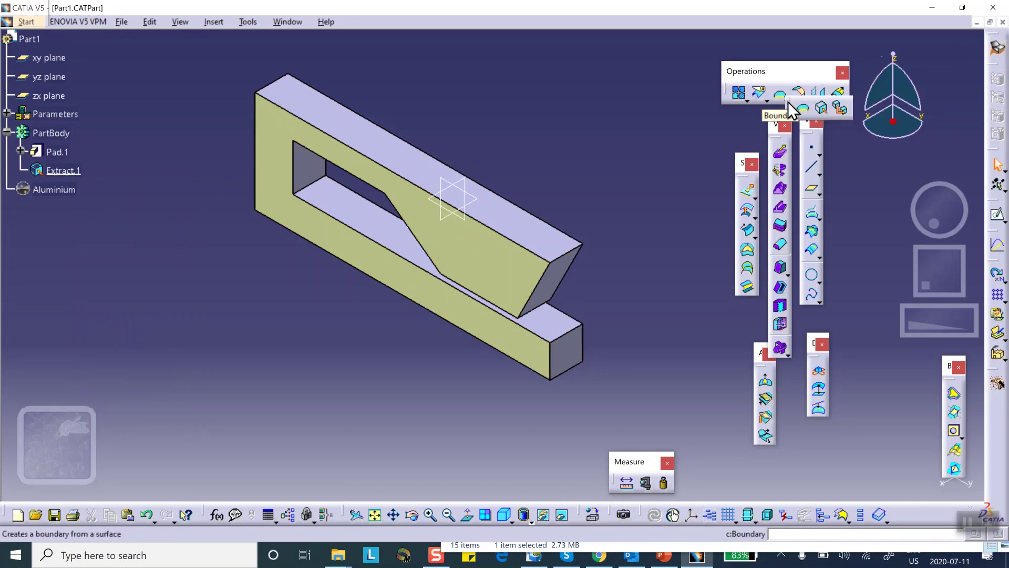
left_click_drag(788, 105, 631, 111)
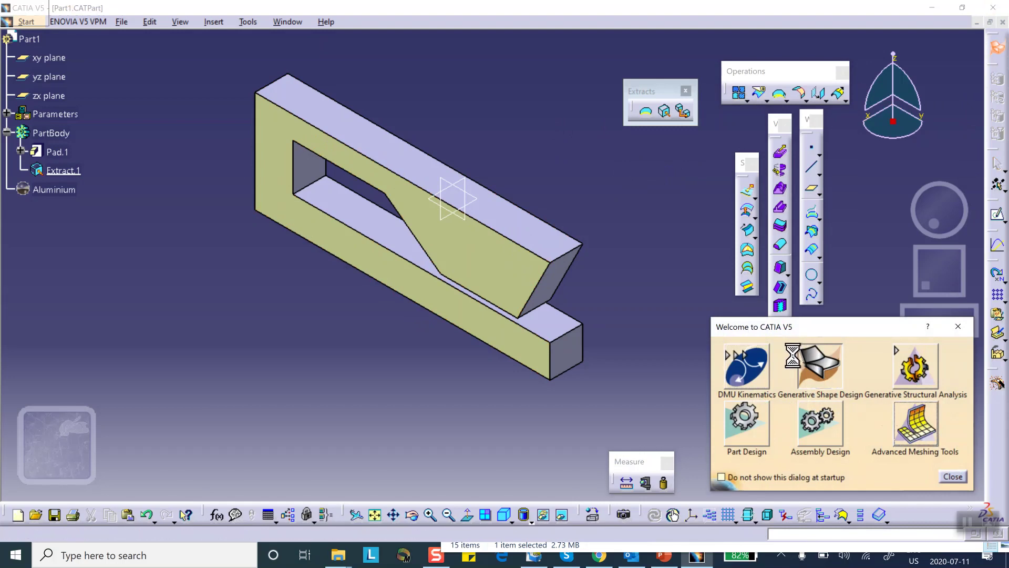
left_click(915, 423)
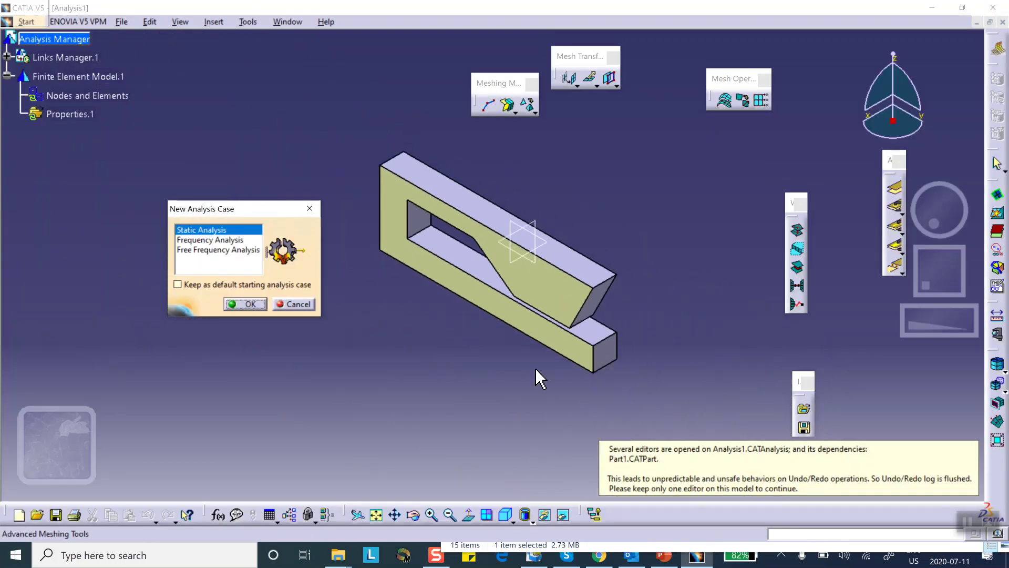
Accept a Static Analysis case for the new analysis, then start the Surface Mesher.
left_click(247, 304)
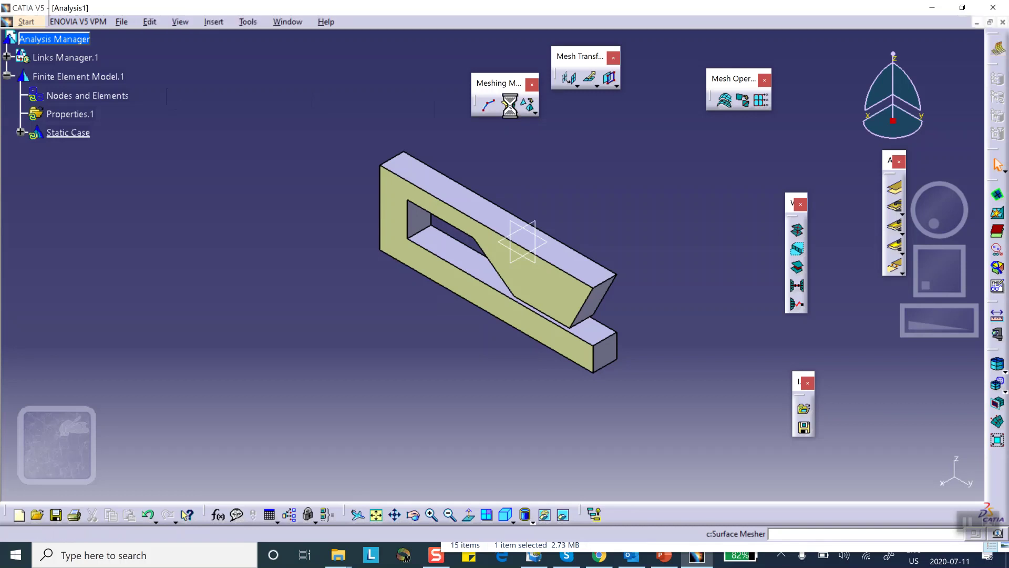
left_click(510, 107)
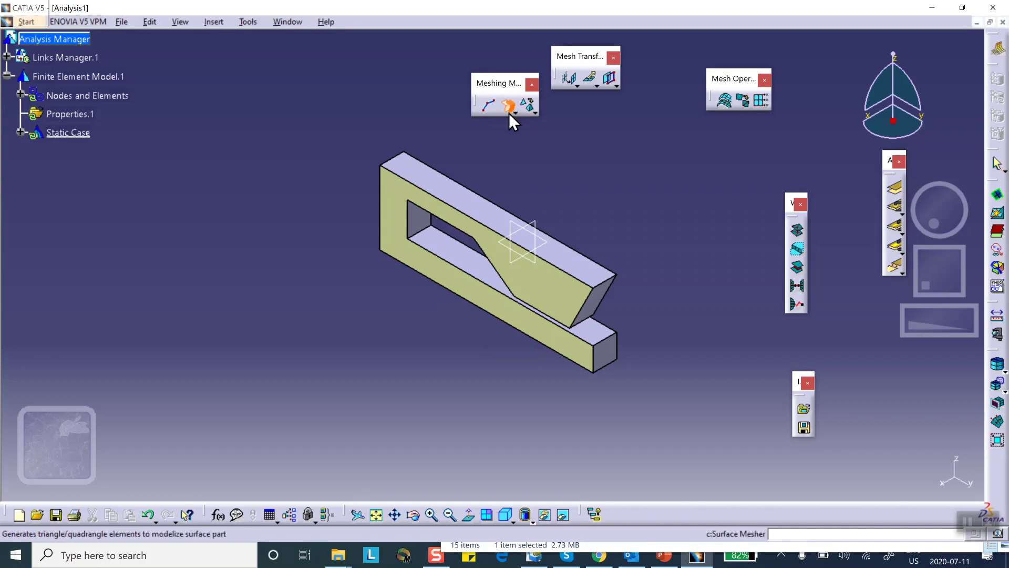
Mesh the front face with 5mm quadrangle elements (356 elements) and exit the mesher.
left_click(557, 298)
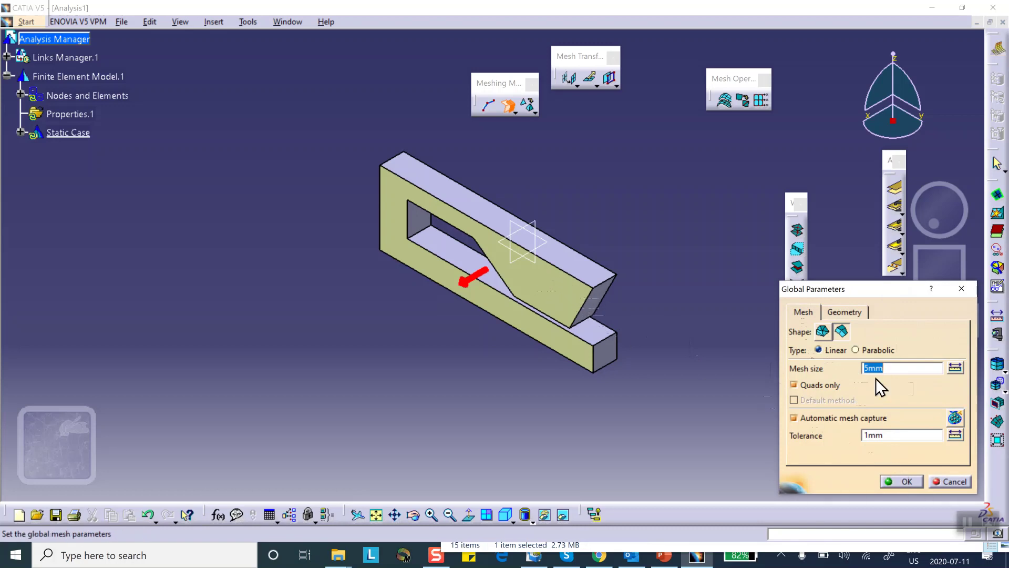
left_click(847, 310)
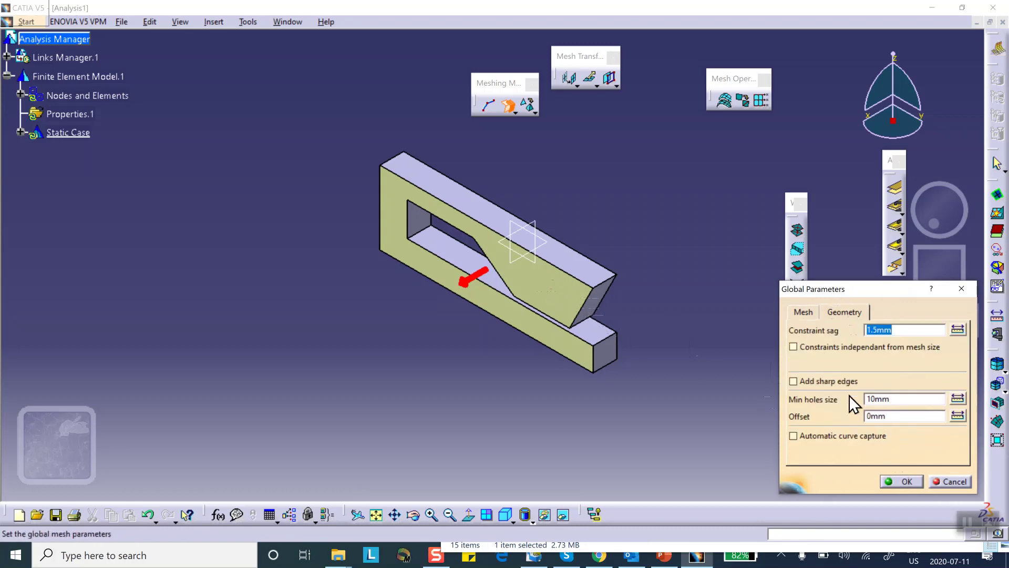
left_click(804, 310)
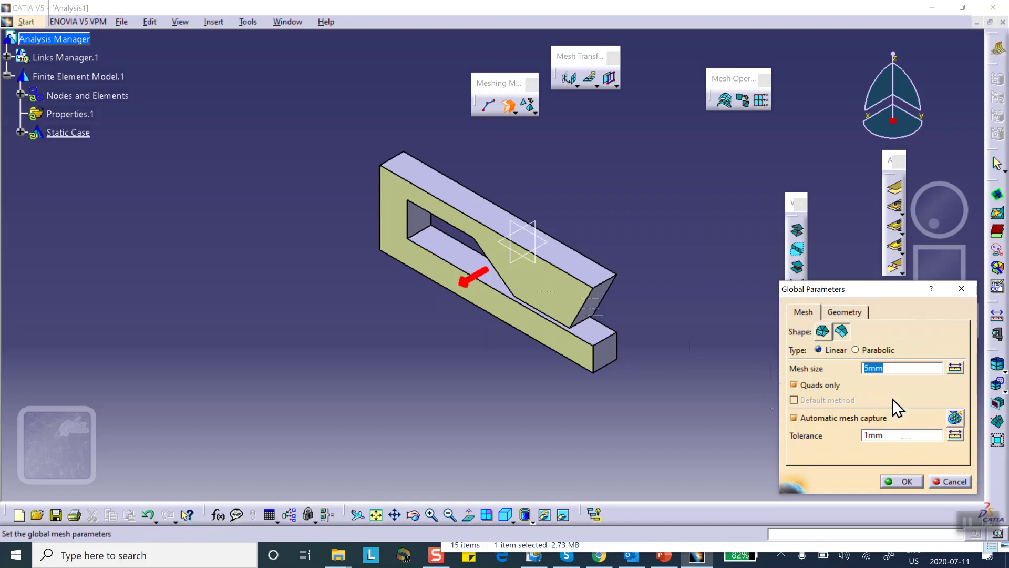
left_click(904, 482)
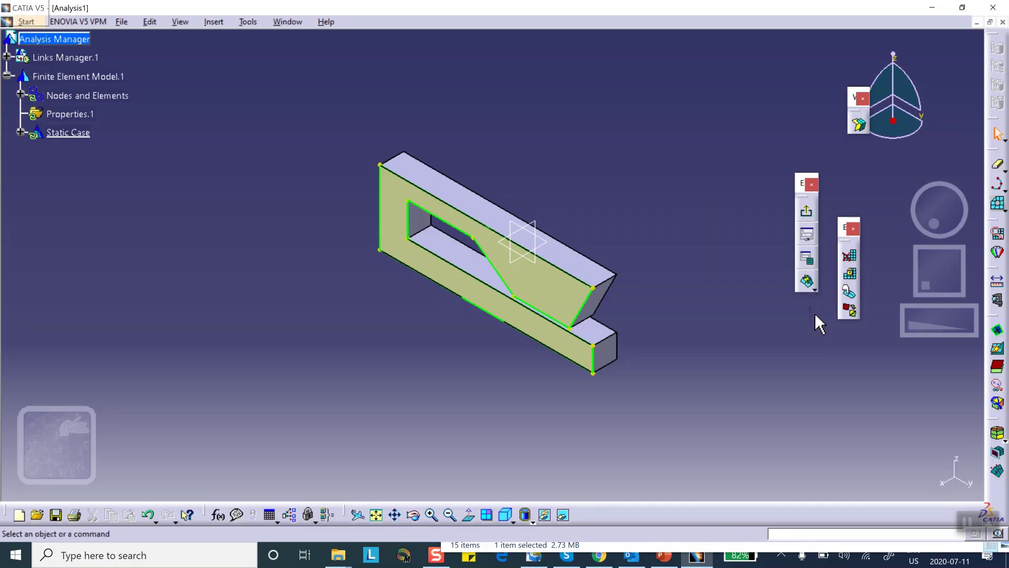
left_click(808, 282)
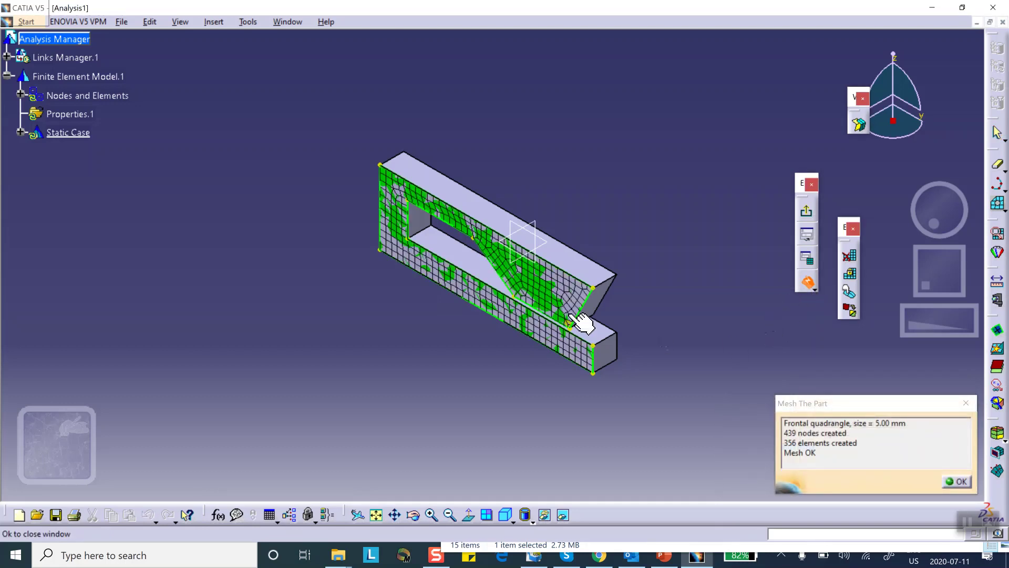
middle_click_drag(590, 266, 549, 170)
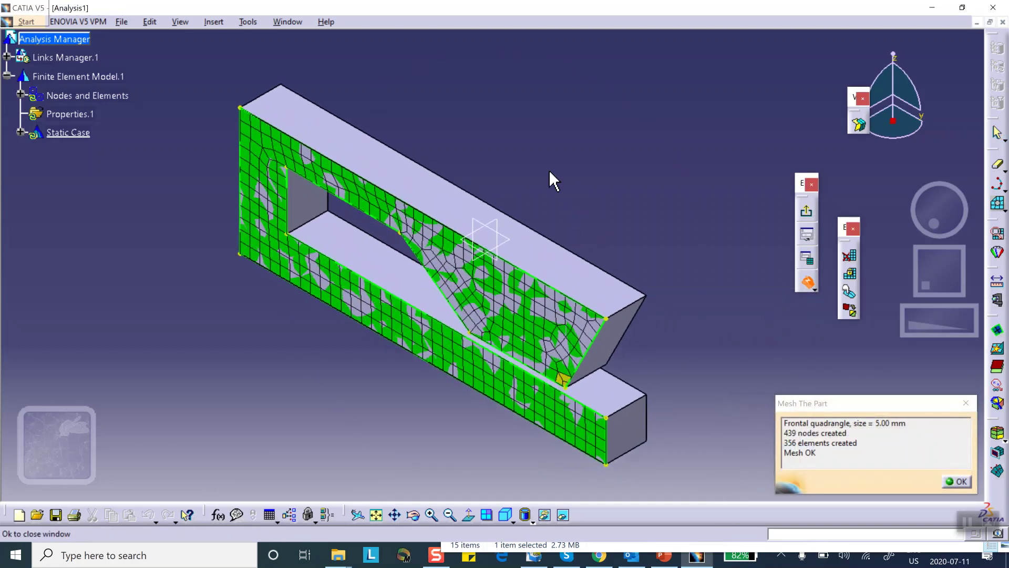
left_click(957, 482)
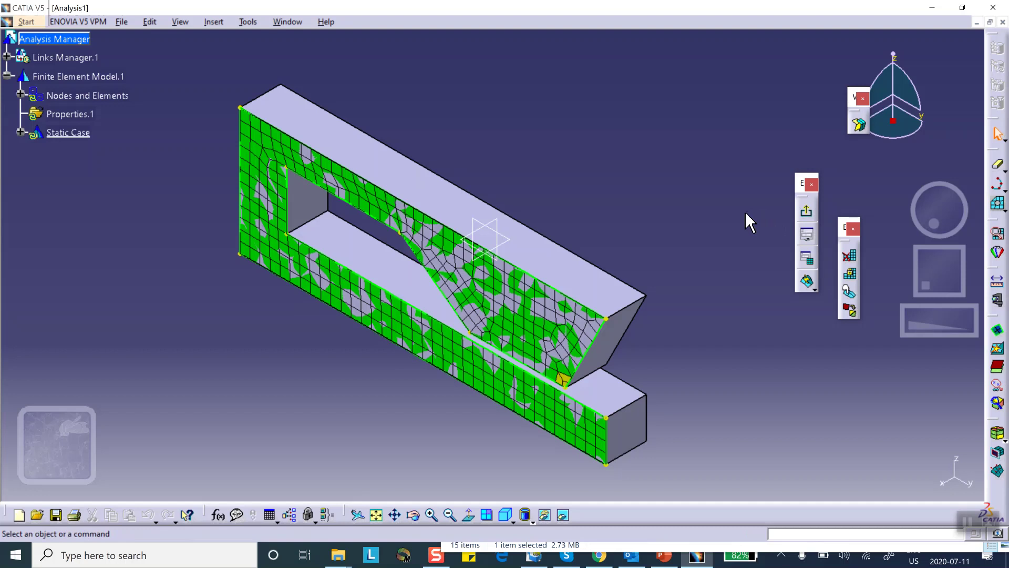
left_click(807, 212)
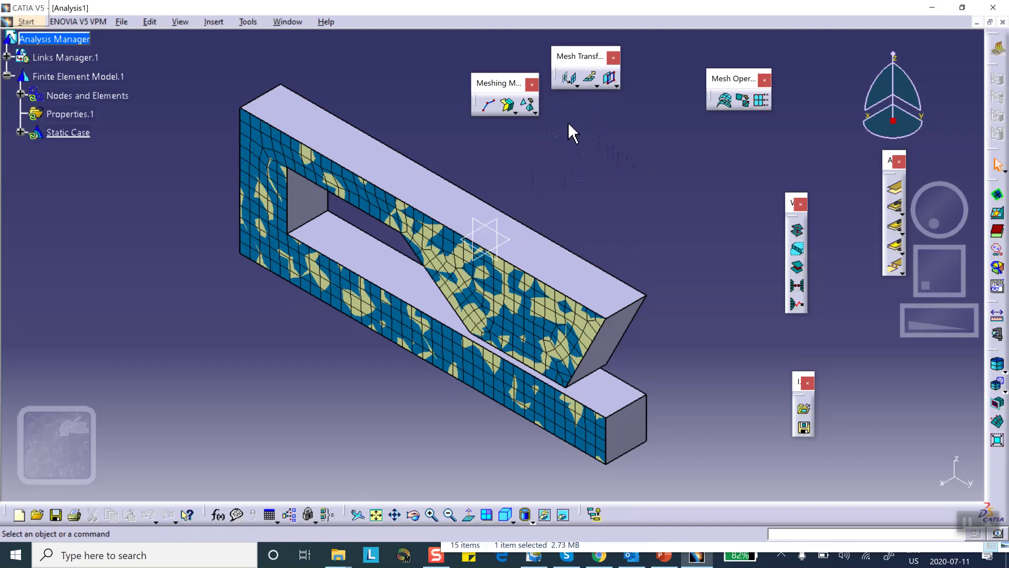
Tear off the Solid Meshing toolbar and start a Sweep 3D mesh.
left_click(535, 112)
left_click_drag(539, 118, 545, 162)
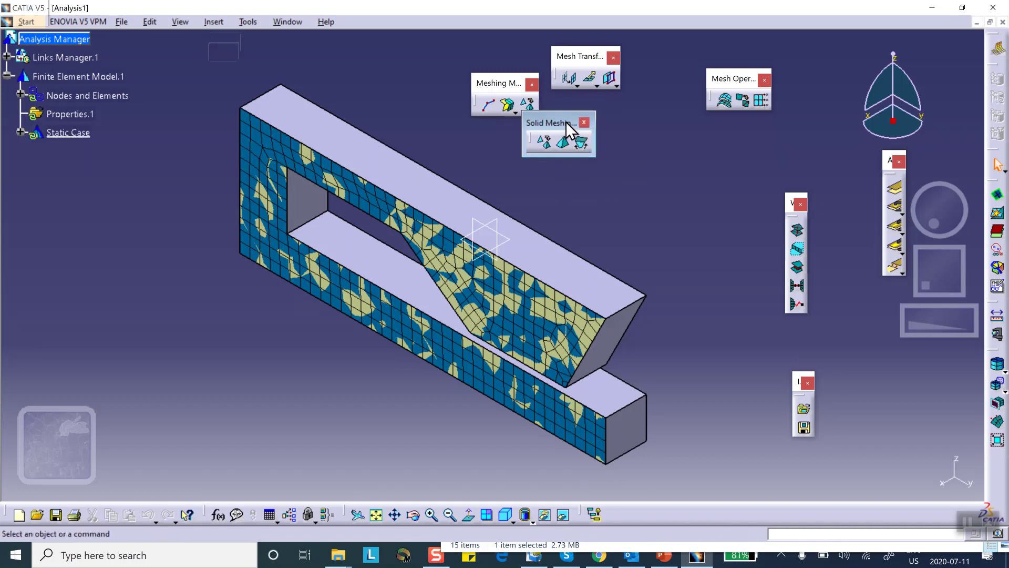
left_click(582, 145)
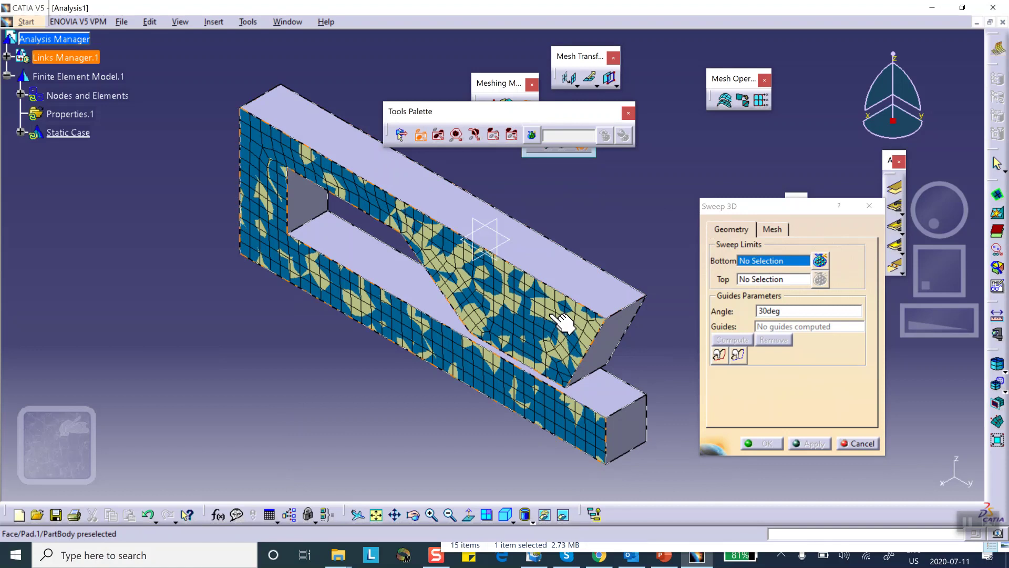
Set the meshed front face as sweep Bottom and the back face as Top.
left_click(553, 319)
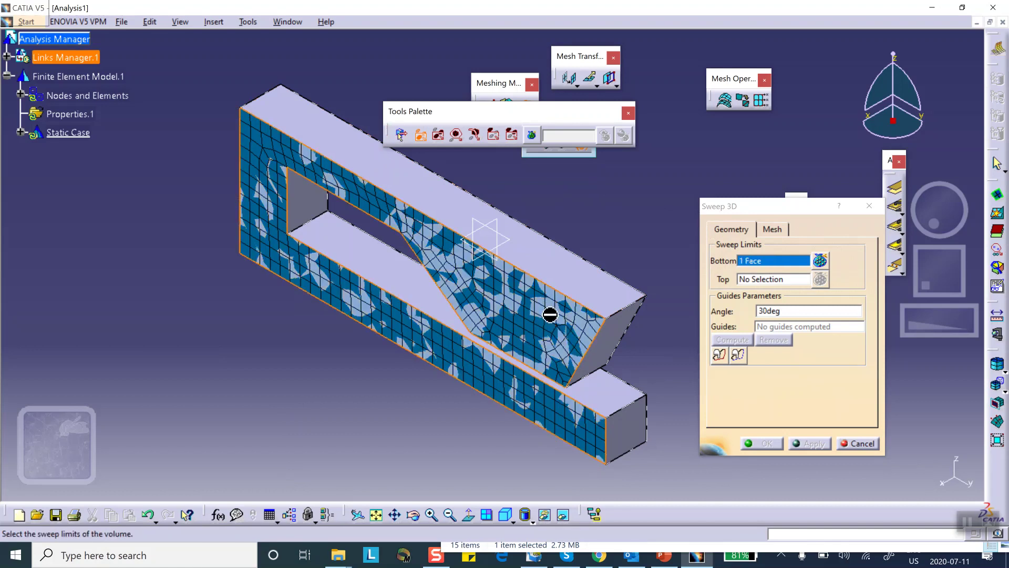
left_click(772, 279)
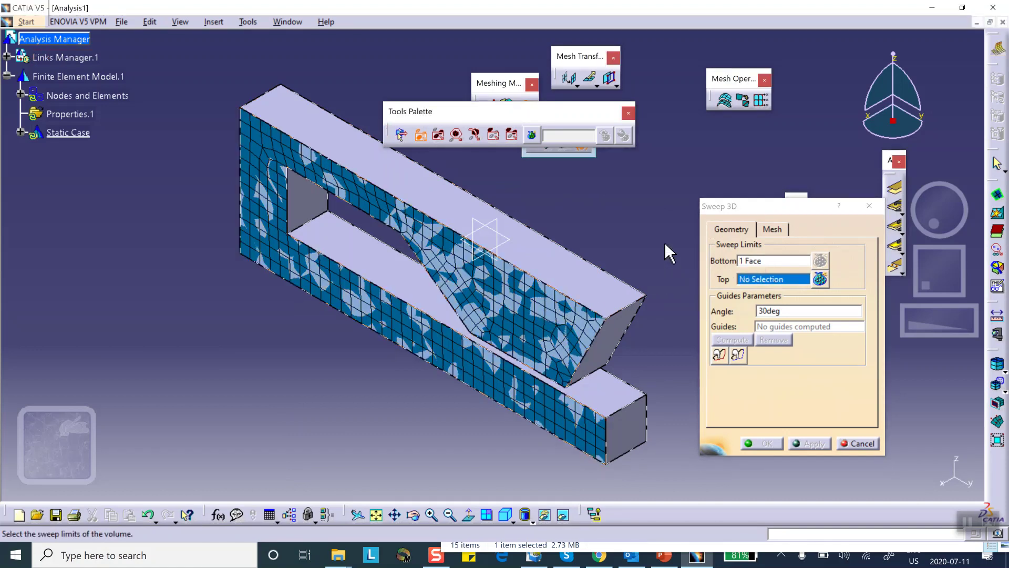
middle_click_drag(670, 252, 478, 319)
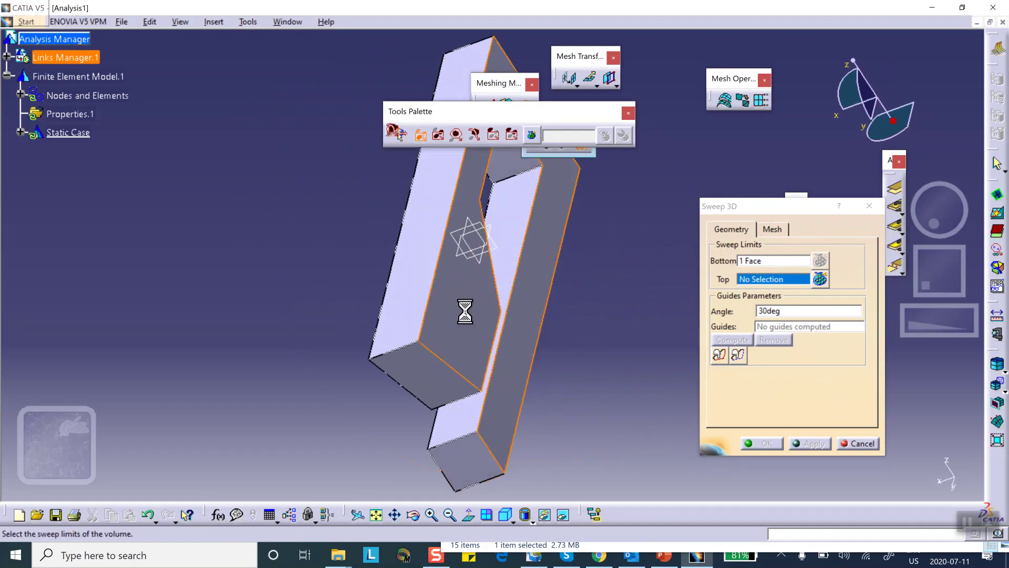
left_click(464, 312)
middle_click_drag(312, 322, 435, 277)
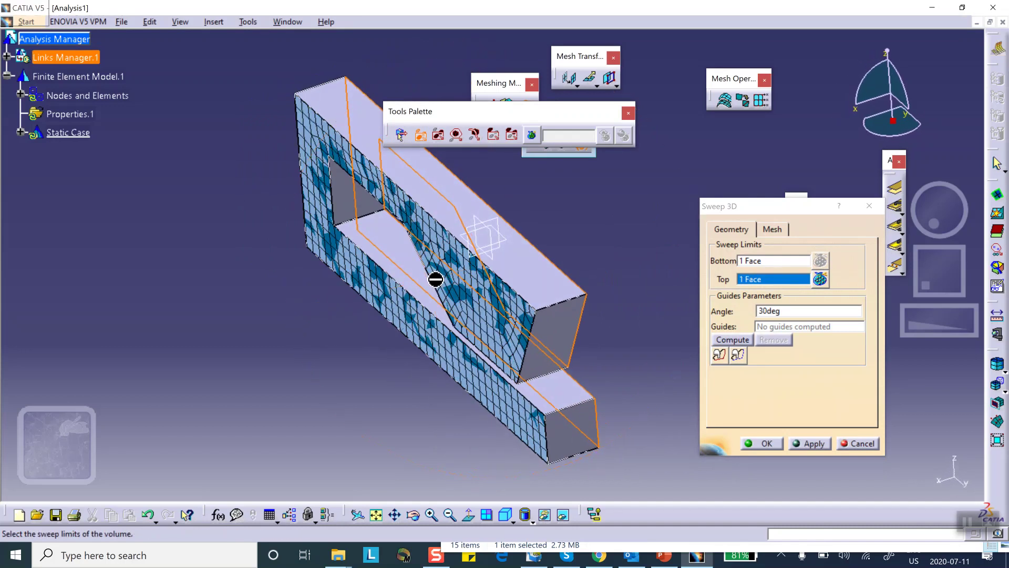
left_click(772, 229)
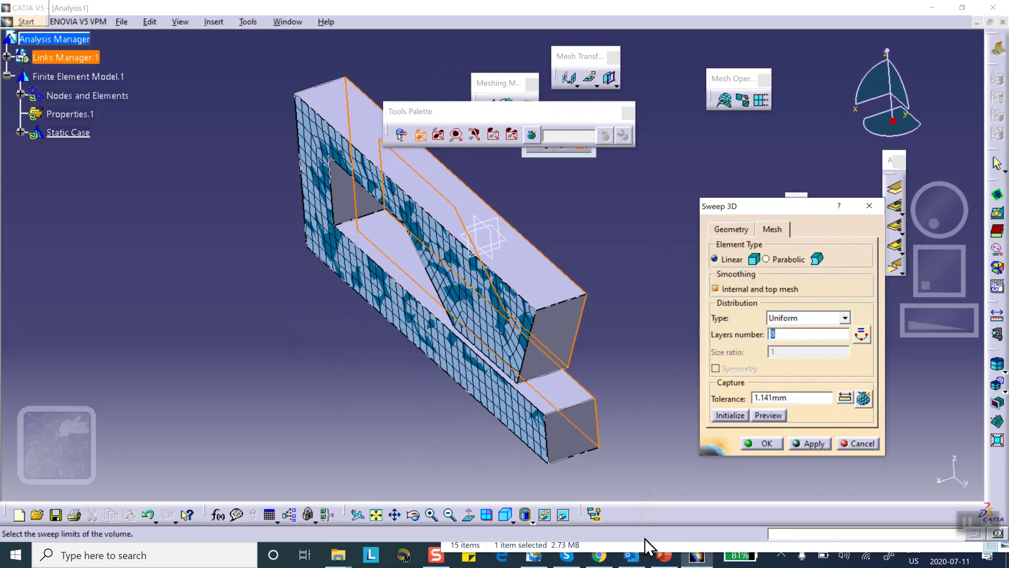
Glance at the four-CAD-images slide in PowerPoint, then minimize it to return to CATIA.
left_click(665, 556)
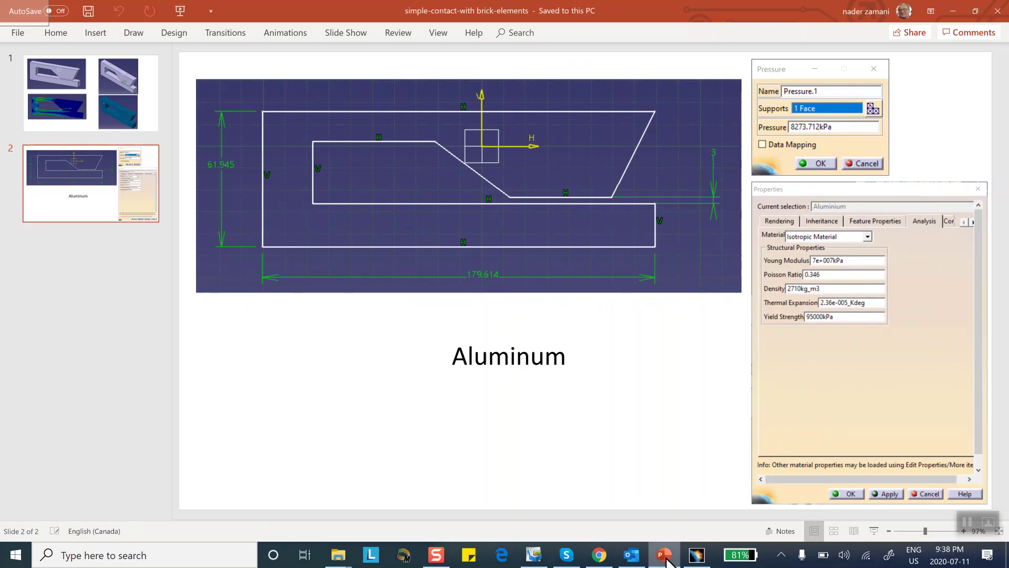
left_click(125, 84)
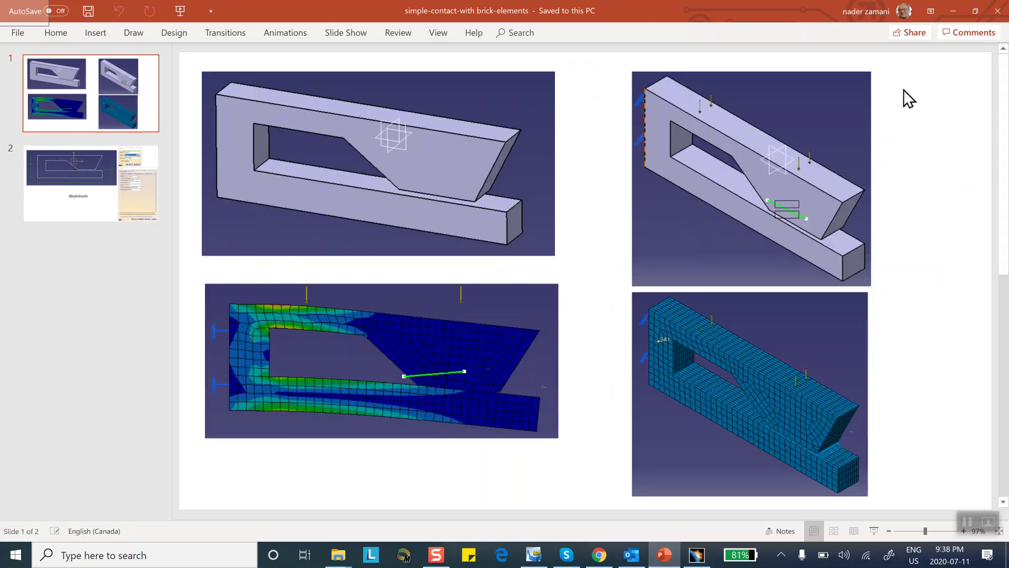
left_click(953, 11)
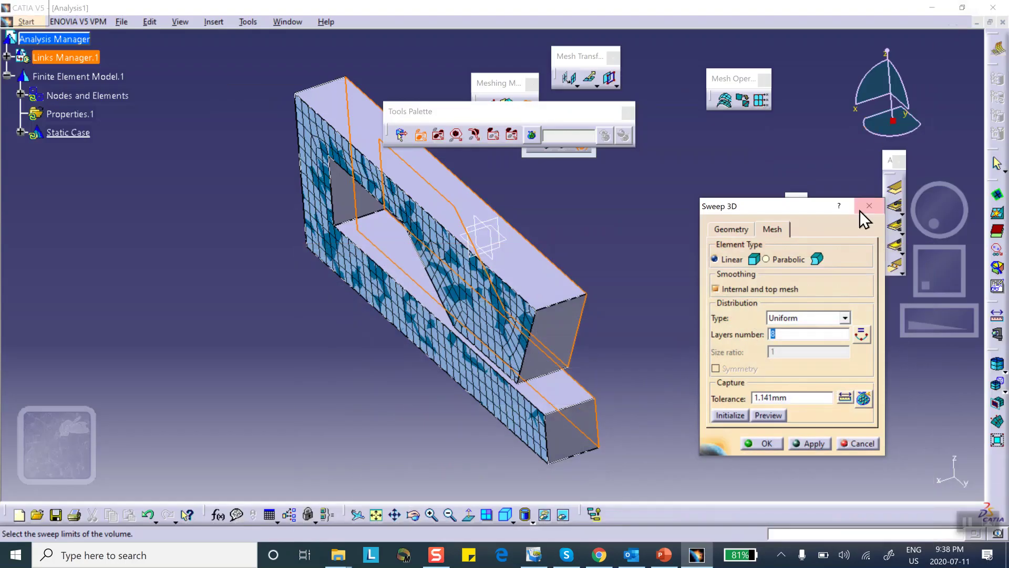
Generate the swept solid mesh with 8 layers through the part.
left_click(801, 334)
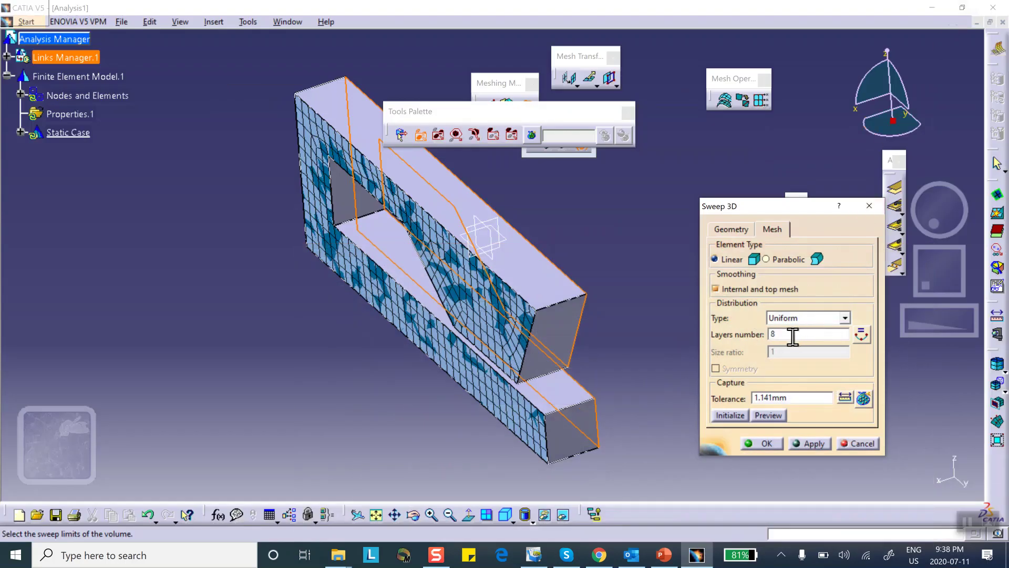
left_click(812, 444)
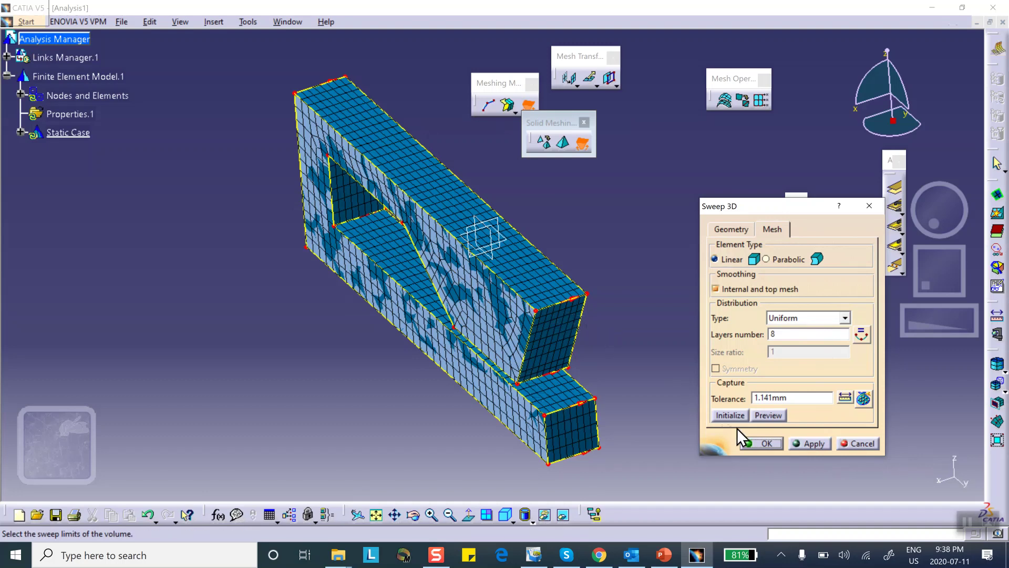
left_click(764, 443)
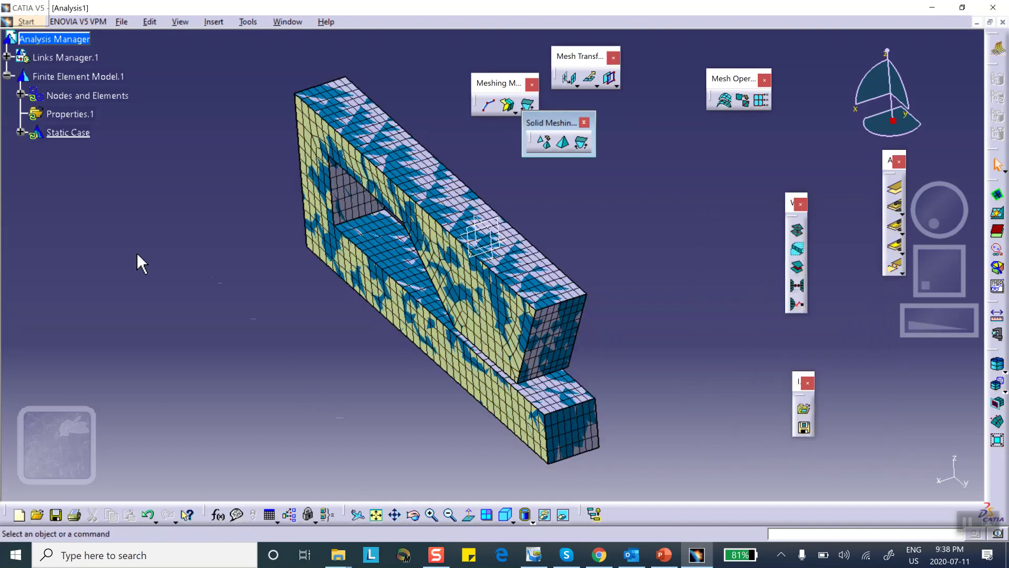
Deactivate Surface Mesh.1 under Nodes and Elements.
left_click(20, 95)
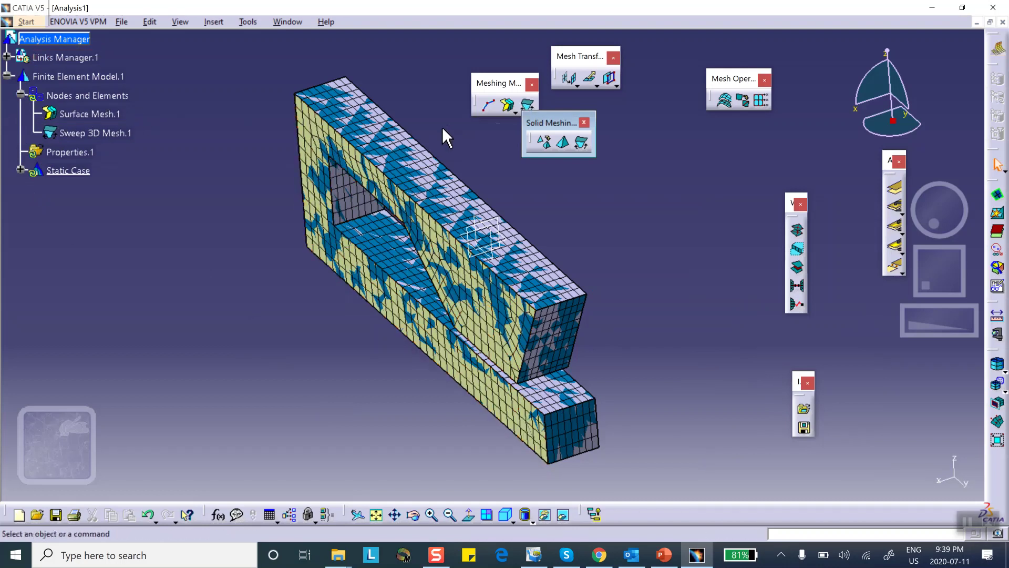
right_click(98, 113)
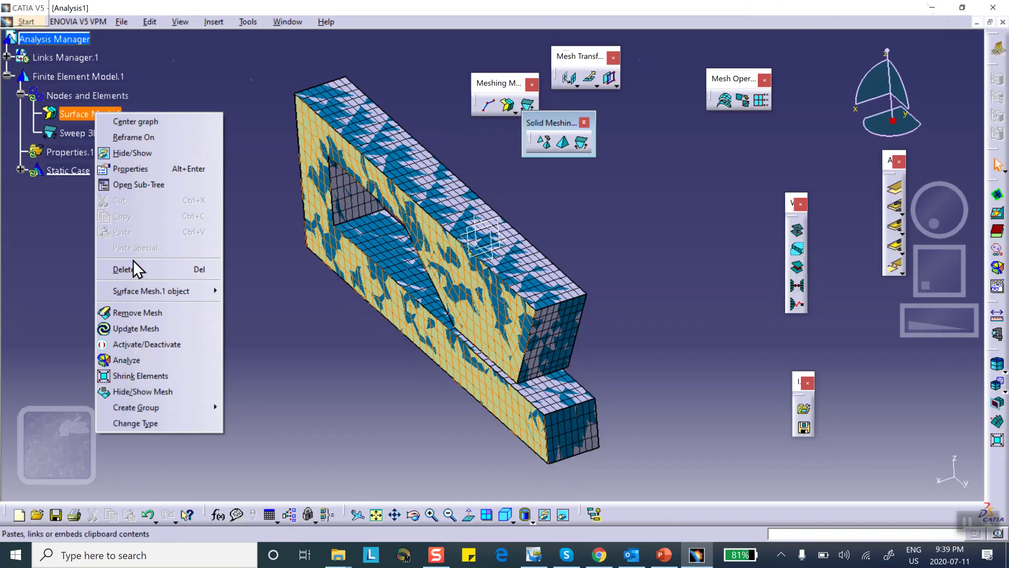
left_click(139, 350)
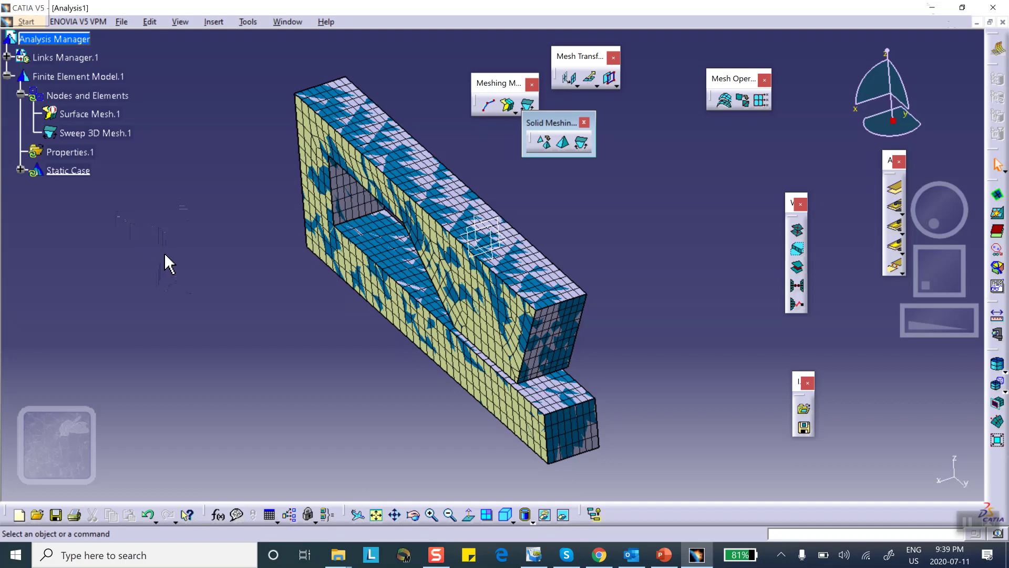
left_click(125, 22)
Save the analysis as Analysis2.CATAnalysis through Save Management, along with Part1.
left_click(181, 169)
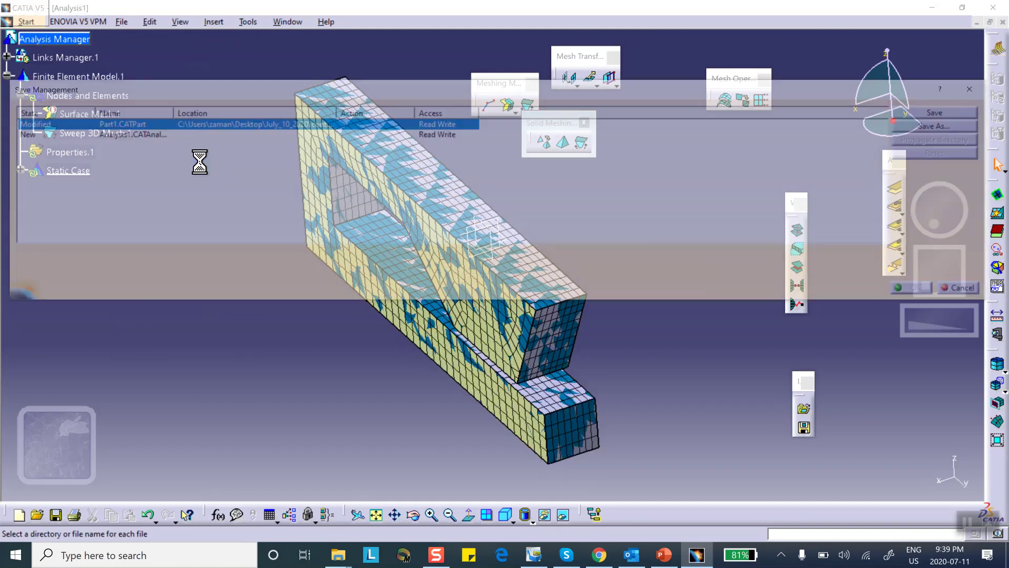
left_click(453, 135)
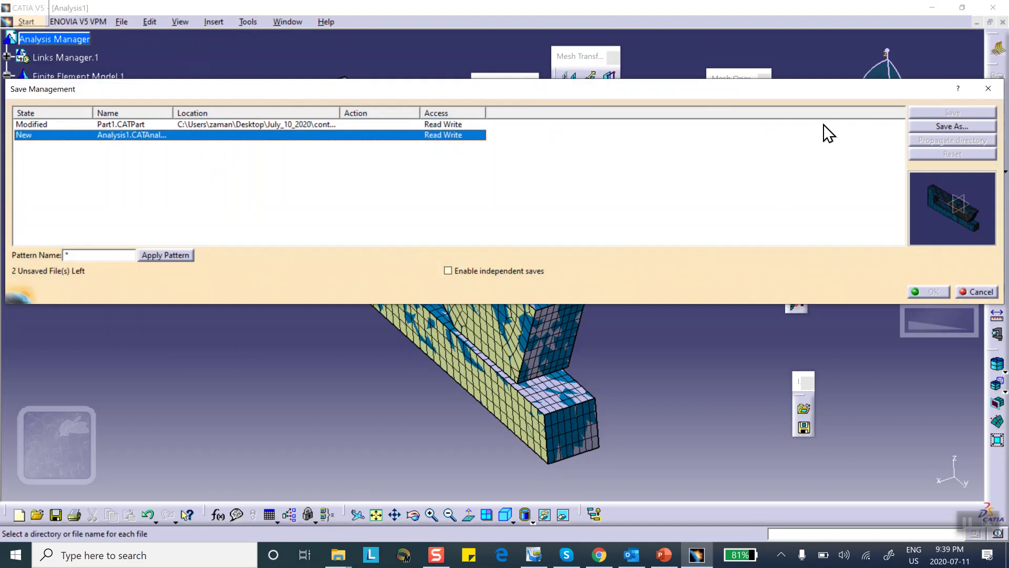
left_click(930, 127)
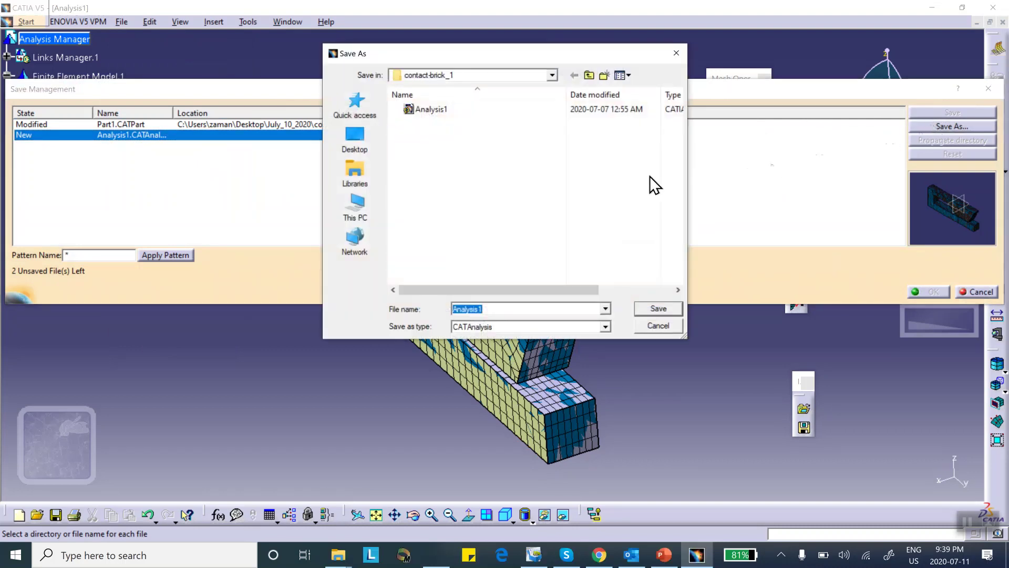
left_click(490, 310)
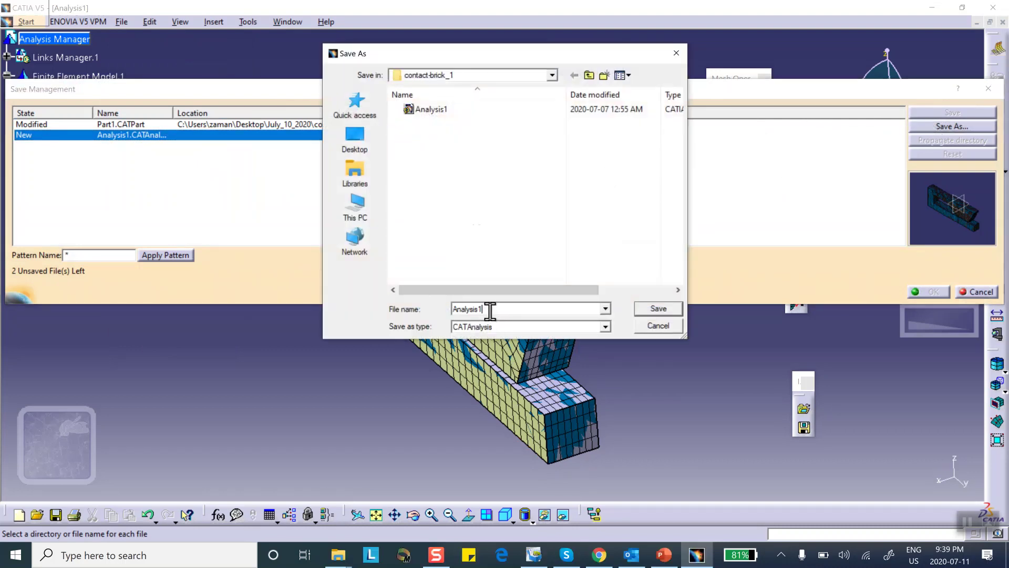
key("BackSpace")
type("2")
left_click(663, 310)
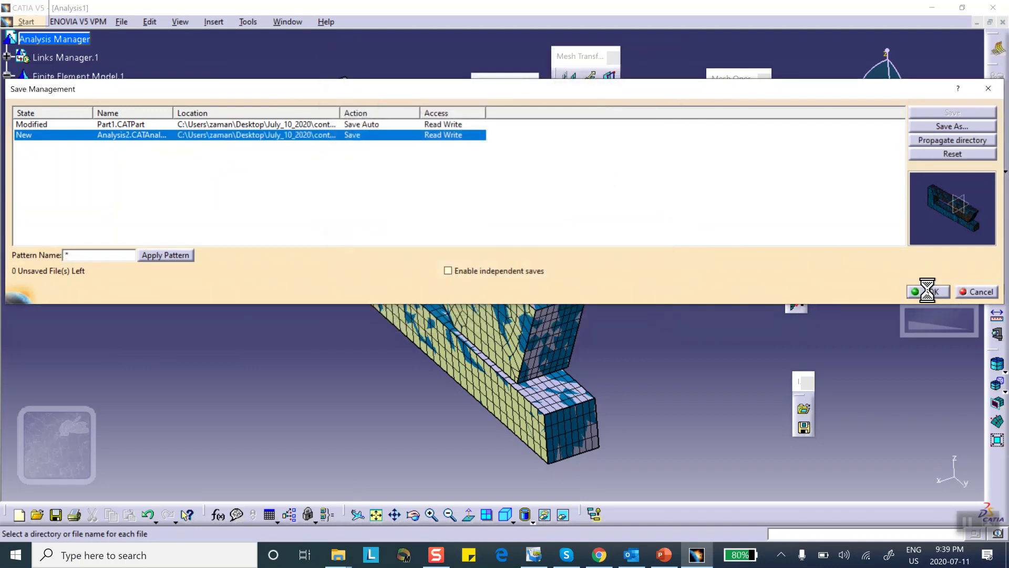
left_click(928, 291)
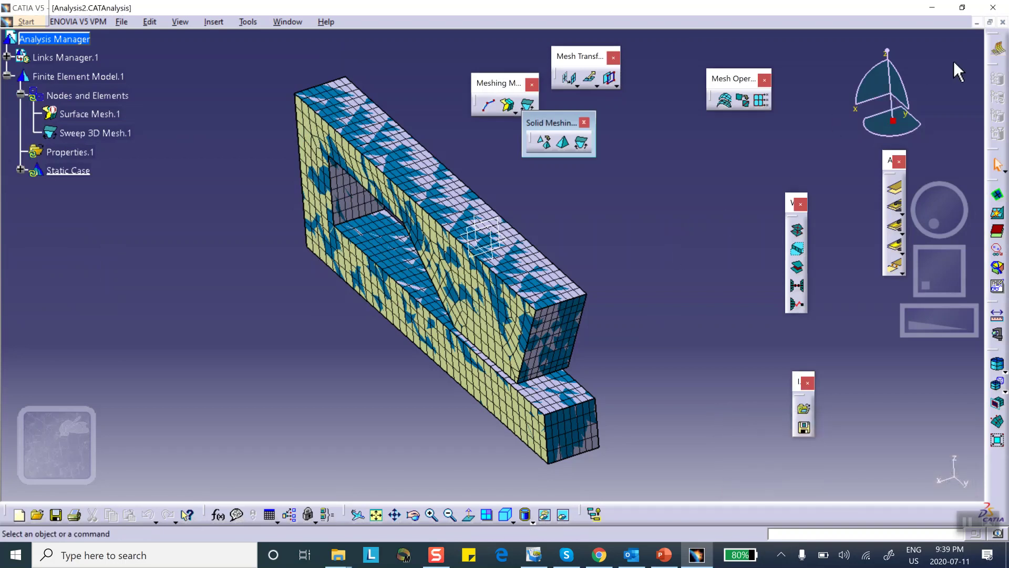
Switch to Generative Structural Analysis via Start > Analysis & Simulation.
left_click(998, 49)
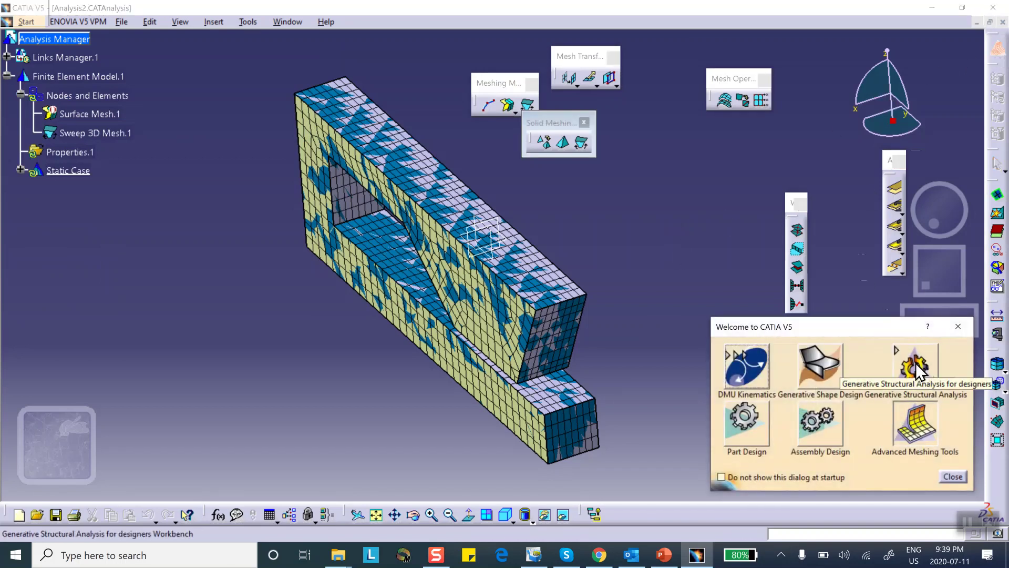
left_click(951, 476)
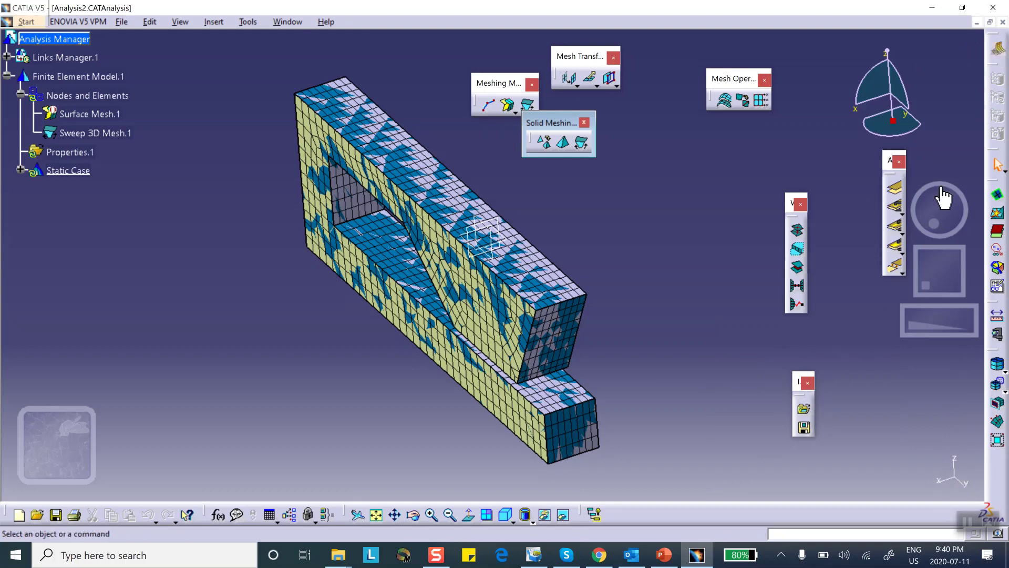
left_click(27, 22)
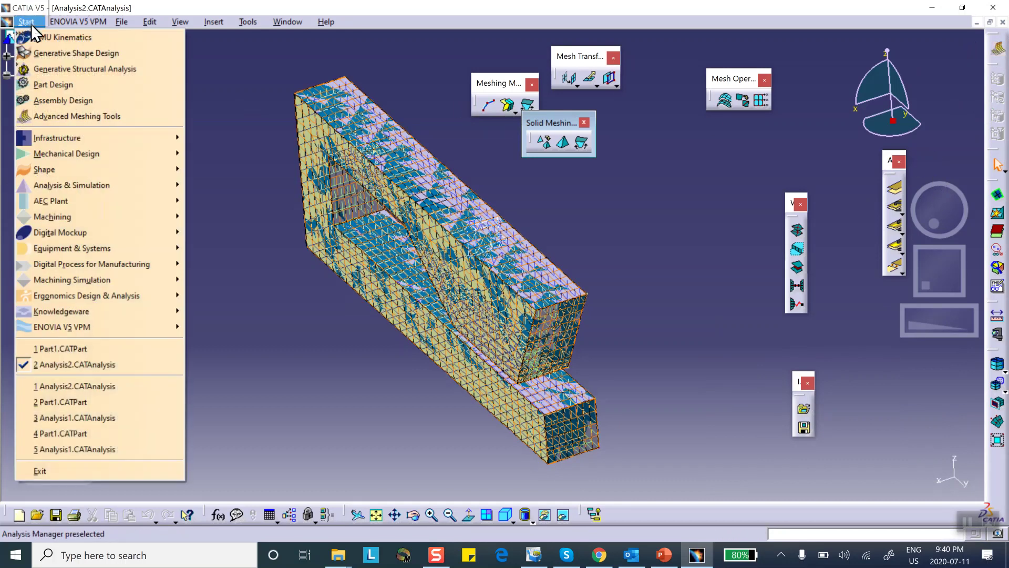
mouse_move(84, 181)
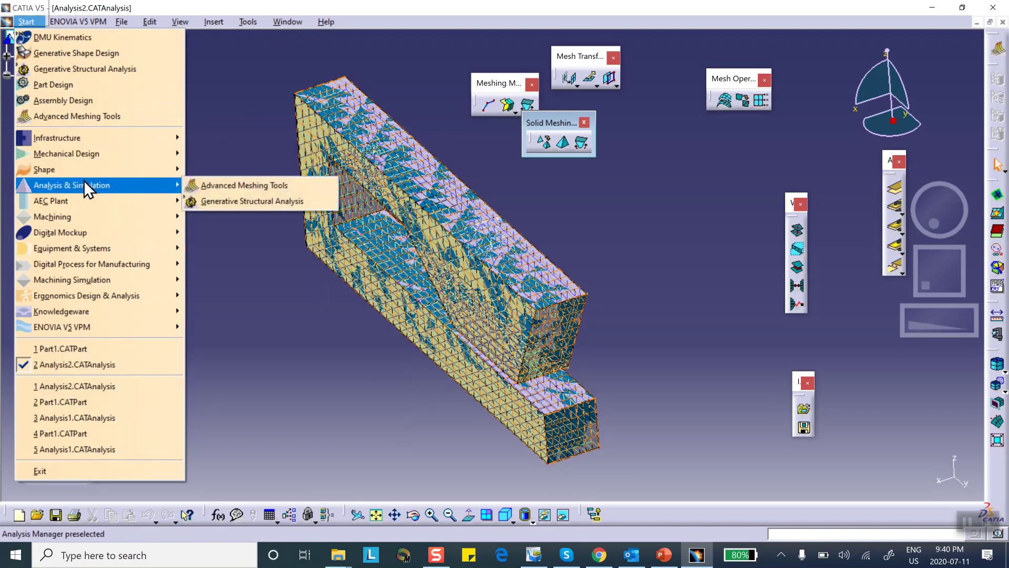
left_click(219, 202)
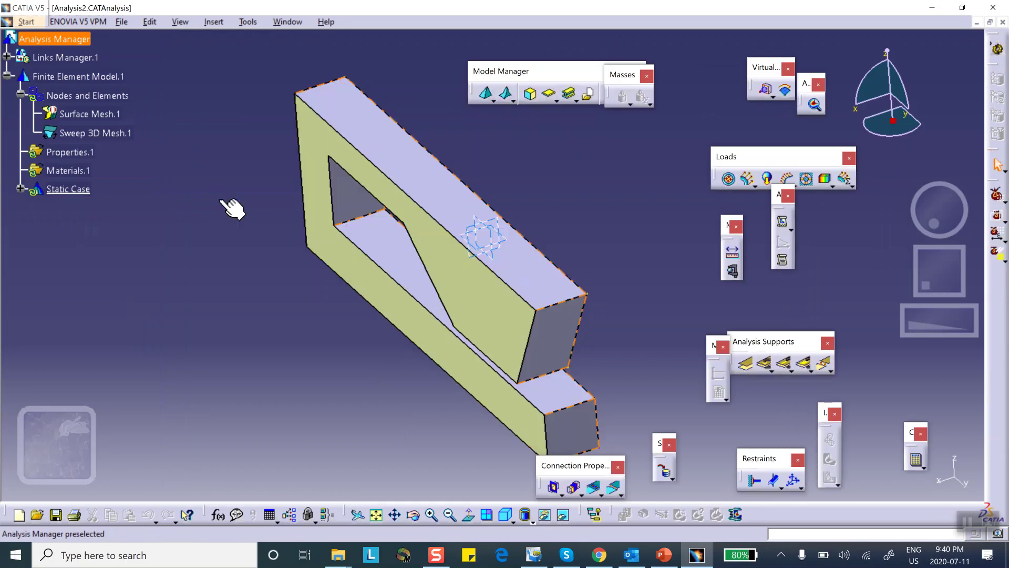
Hide the yellow surface mesh, add a Mesh.1 visualization, and deactivate Mesh.1.
right_click(483, 298)
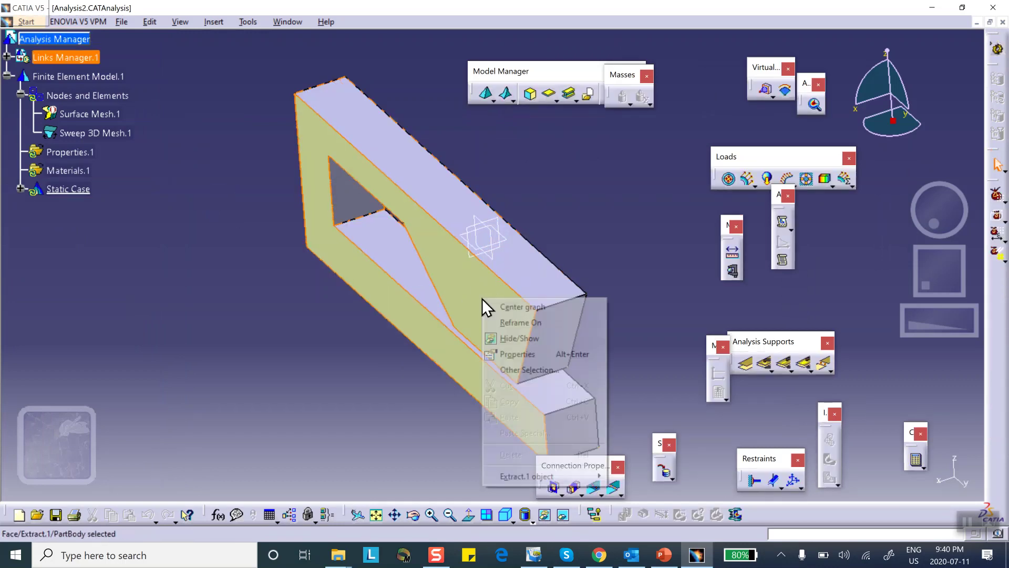
left_click(507, 339)
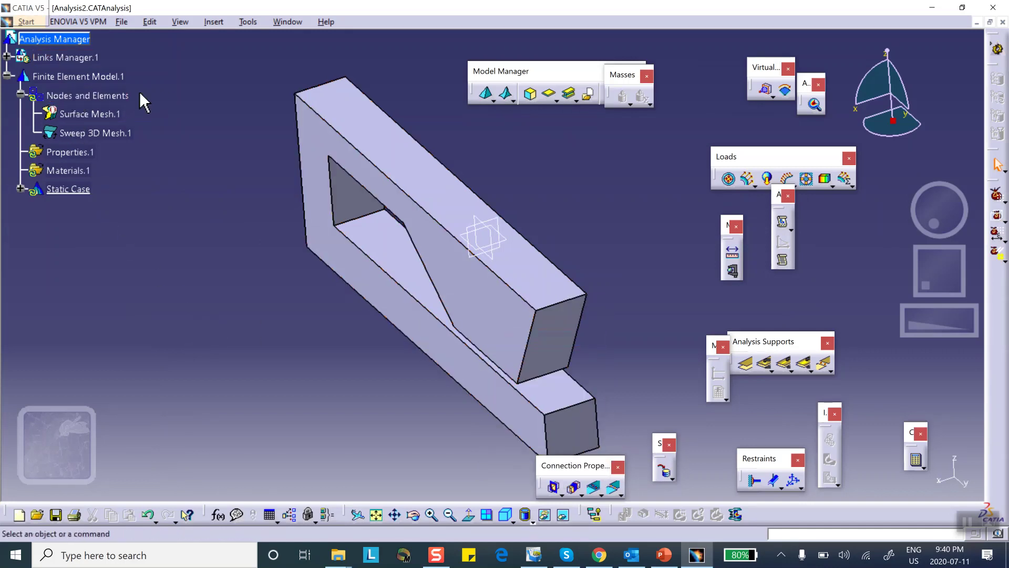
right_click(88, 94)
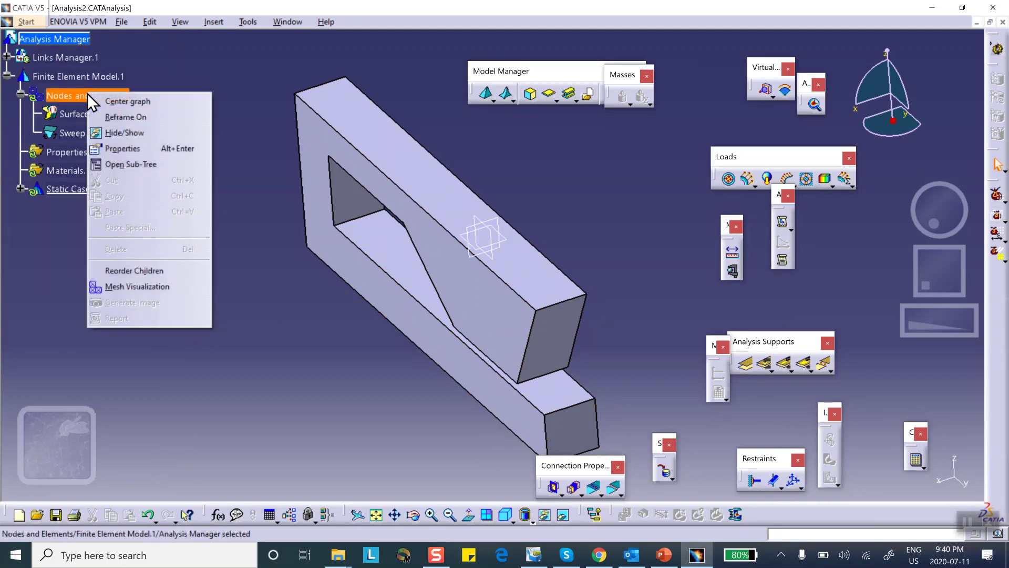
left_click(114, 285)
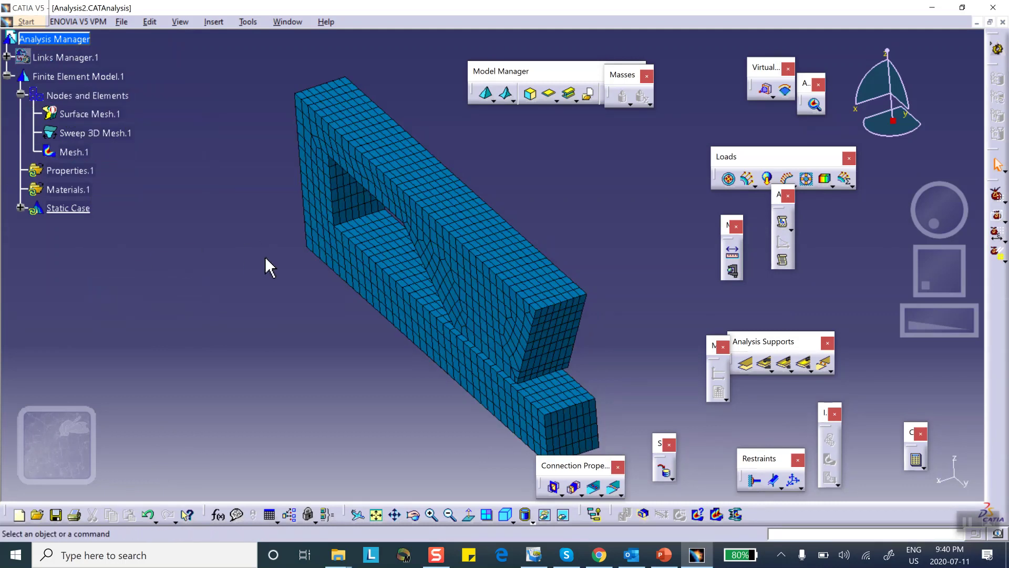
right_click(75, 152)
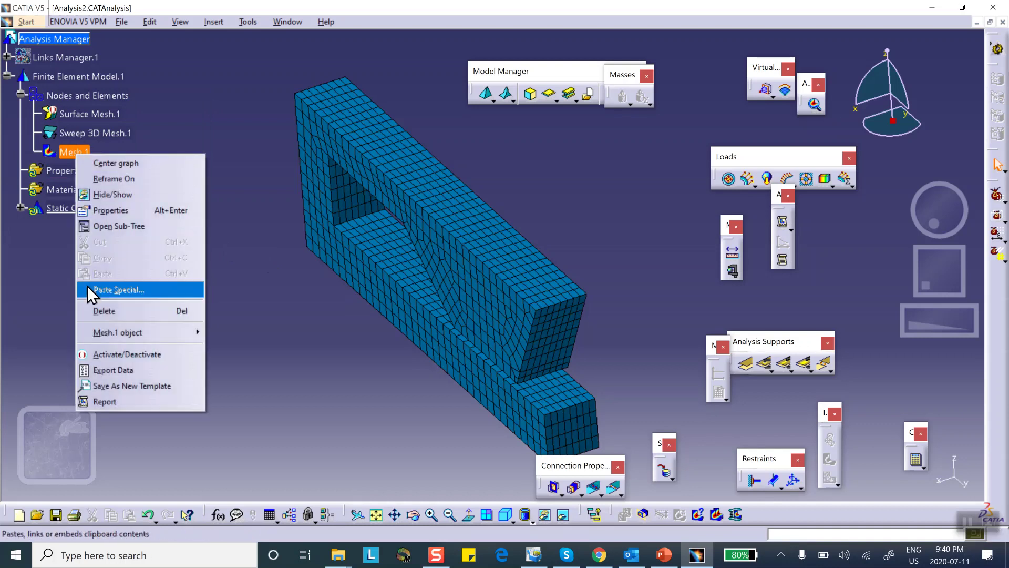
left_click(96, 353)
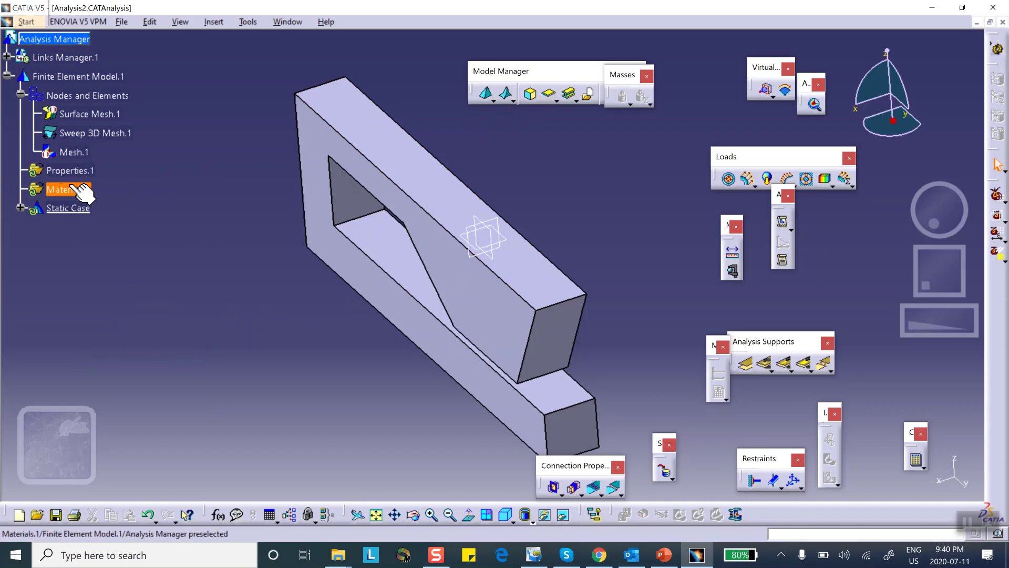
Apply 3D Property.1 to the part body, carrying its Aluminium material.
left_click(531, 95)
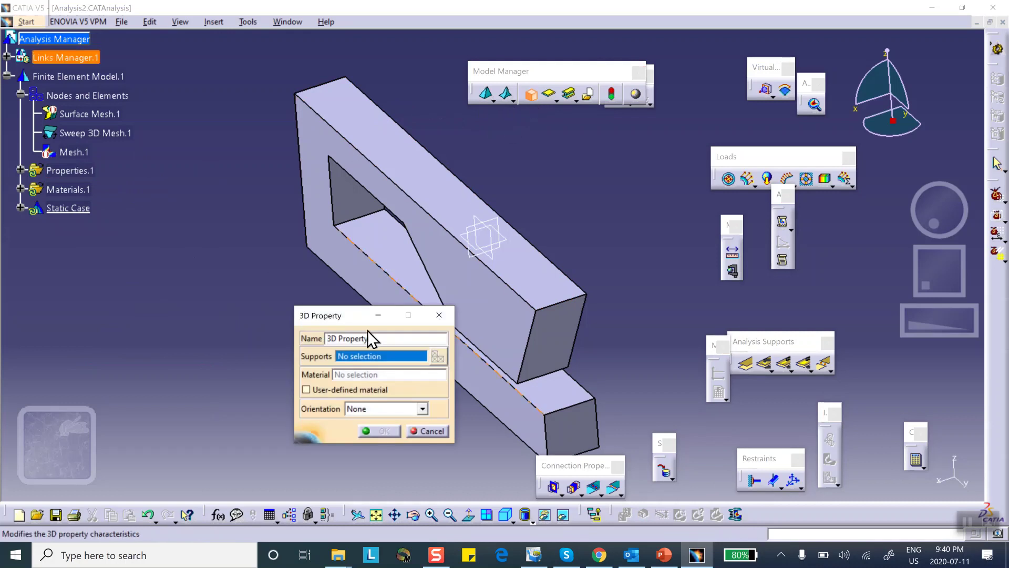
left_click(413, 195)
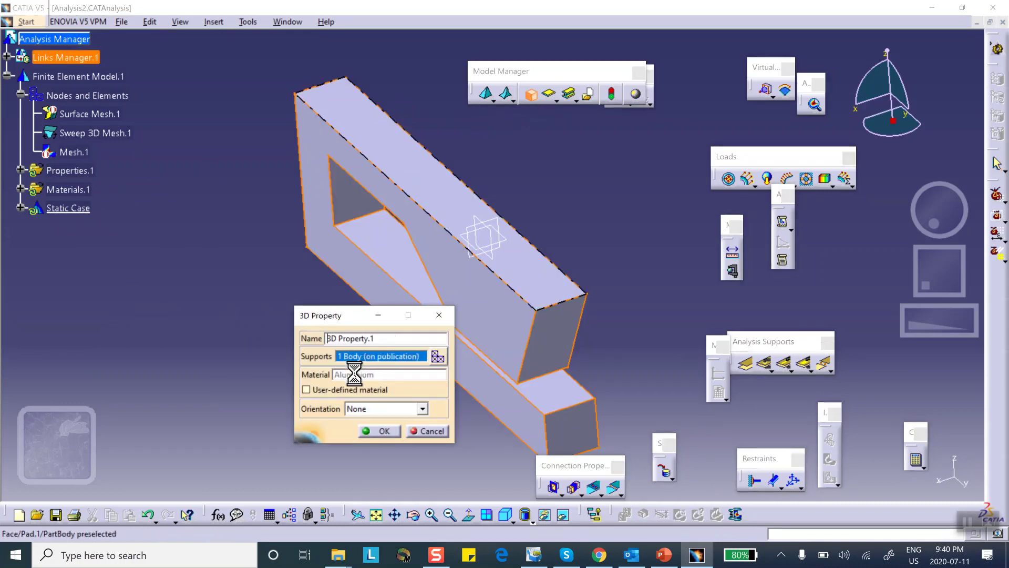
left_click(375, 430)
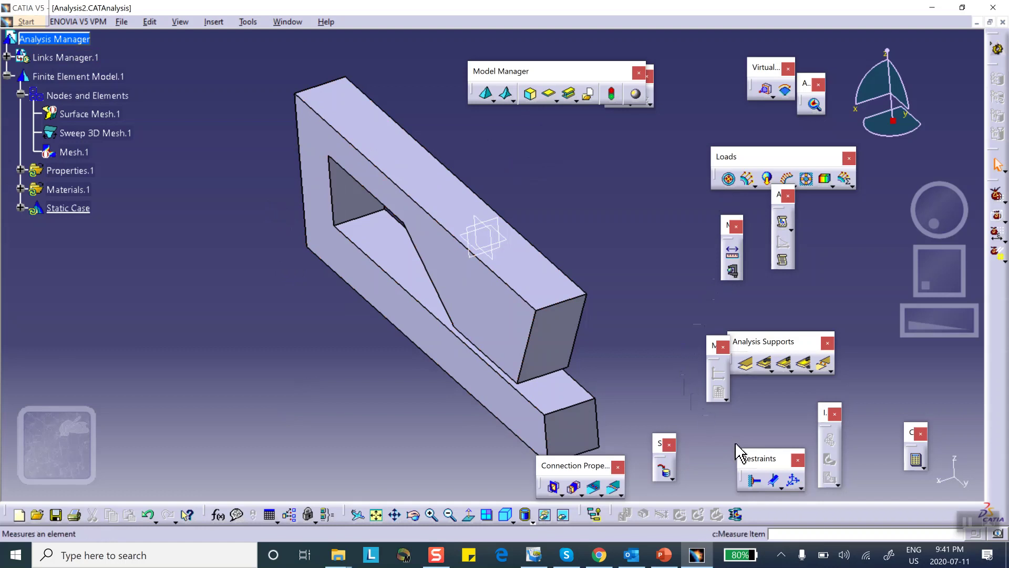
Fix the bracket's left end face with Clamp.1.
left_click(754, 480)
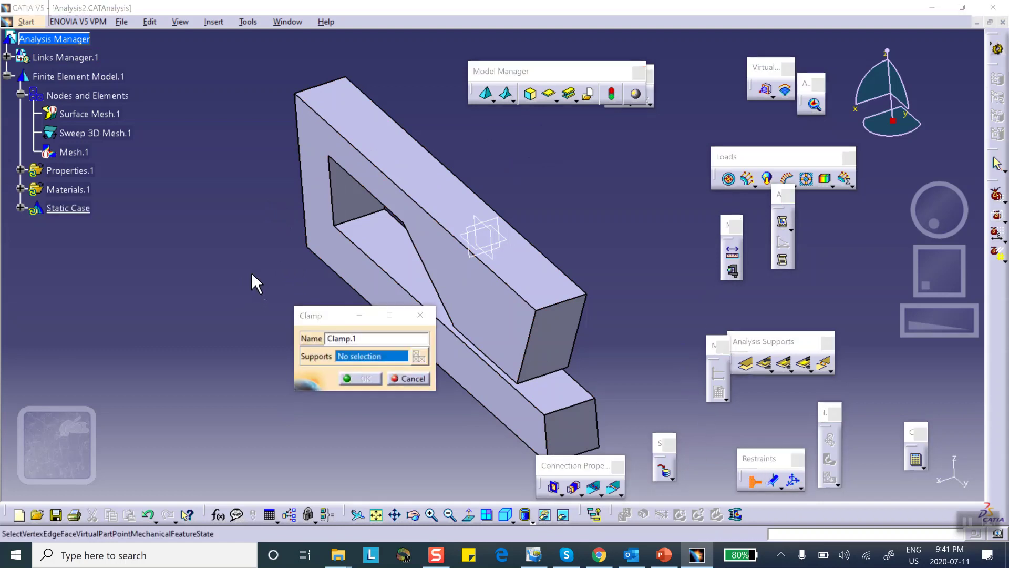
middle_click_drag(254, 282, 561, 314)
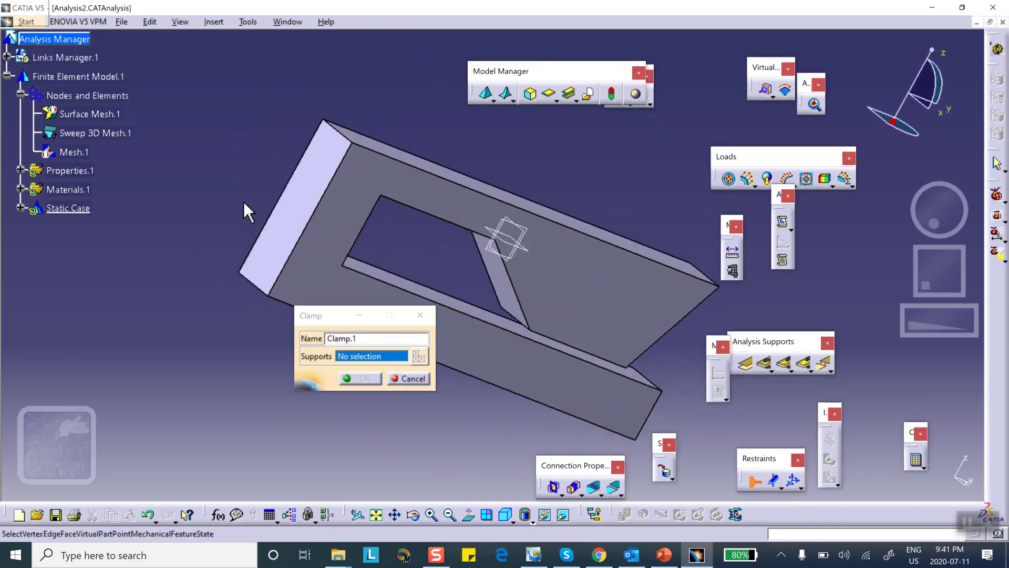
left_click(292, 200)
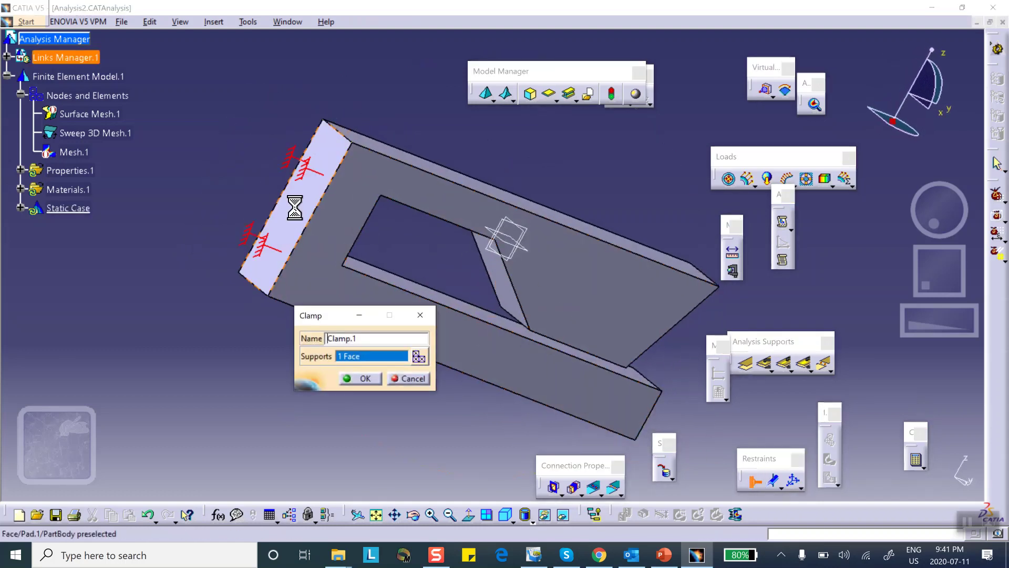
left_click(366, 378)
middle_click_drag(523, 285, 288, 266)
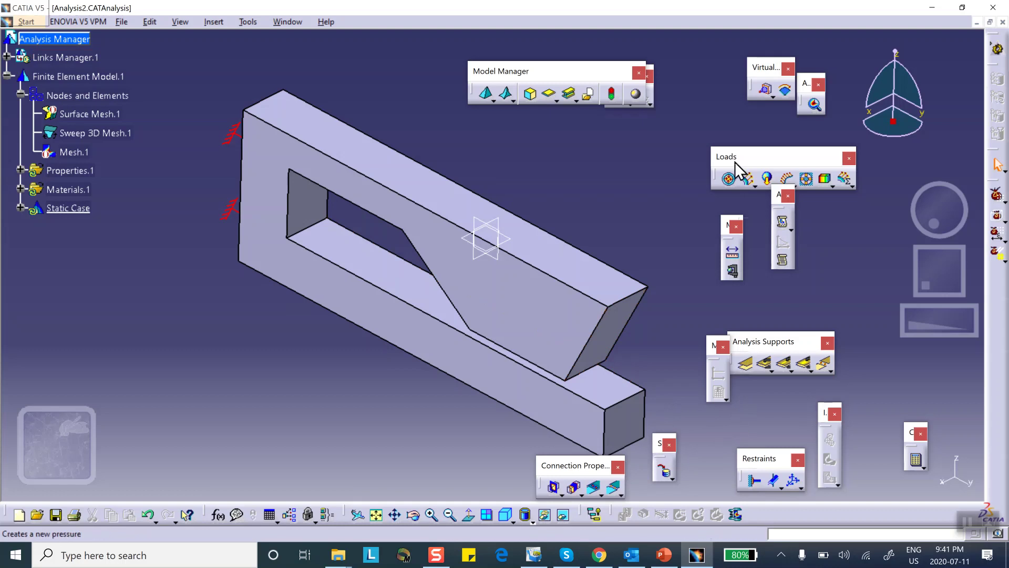
Apply a 10000 kPa pressure load to the bracket's top face.
left_click(730, 178)
left_click(465, 193)
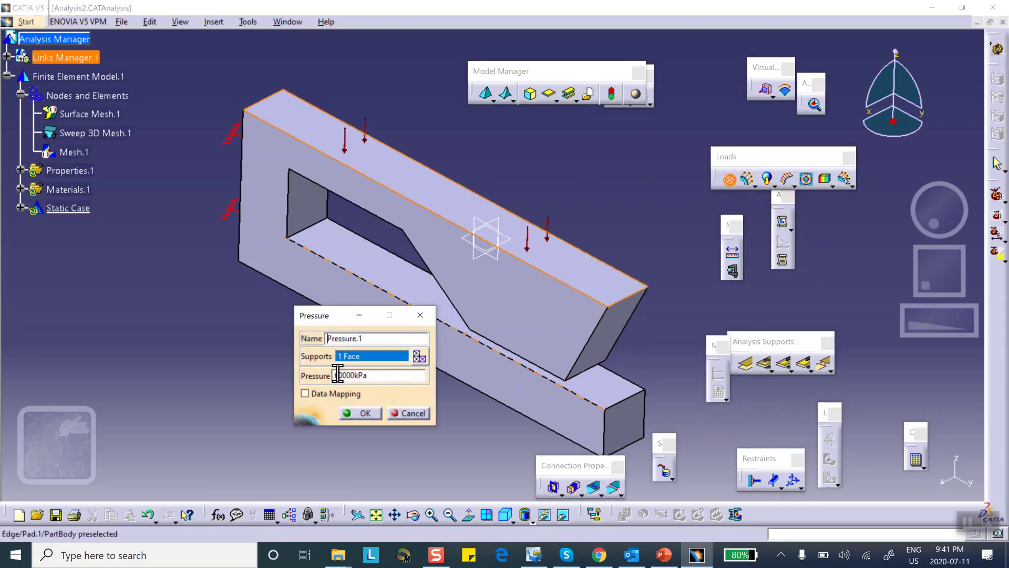
type("1")
left_click(364, 412)
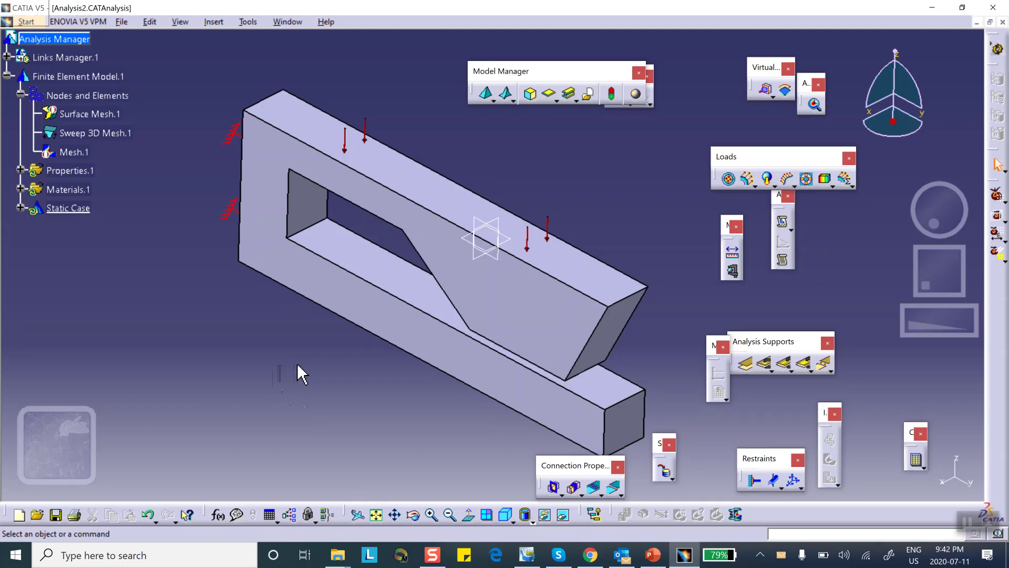
Link the two opposing faces across the slot gap with General Analysis Connection.1.
middle_click_drag(435, 401, 512, 231)
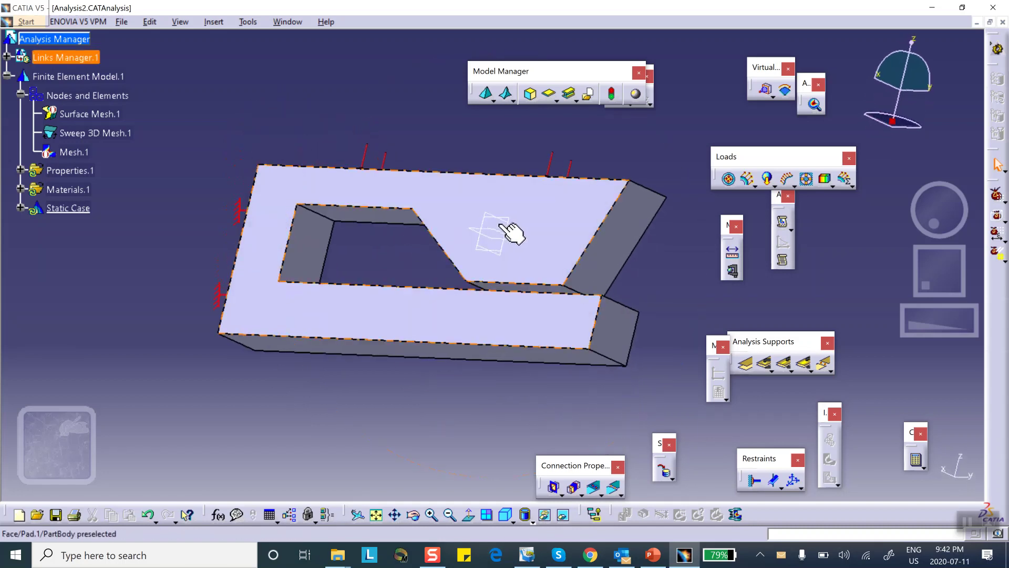
middle_click_drag(500, 306, 518, 289)
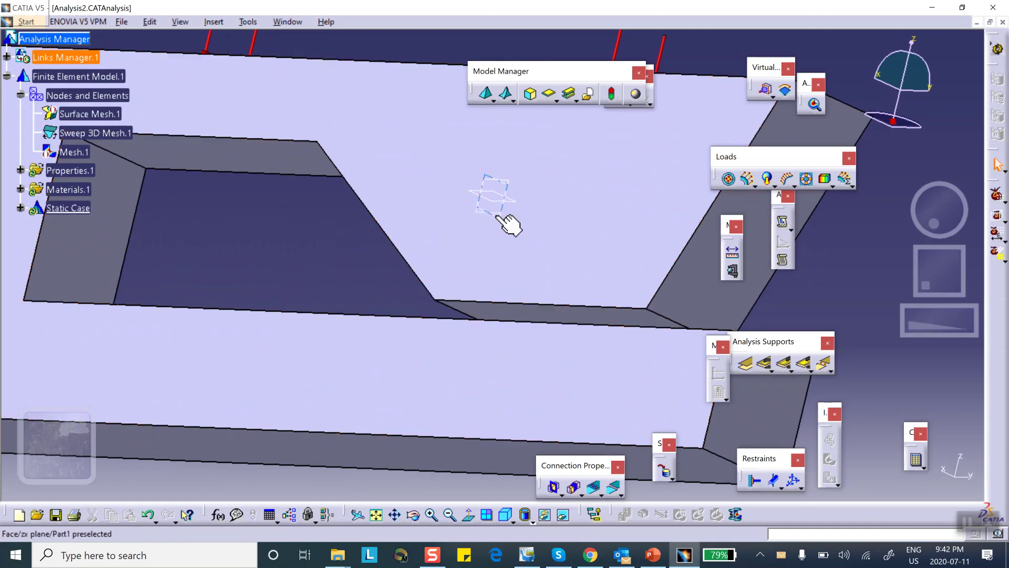
left_click(747, 364)
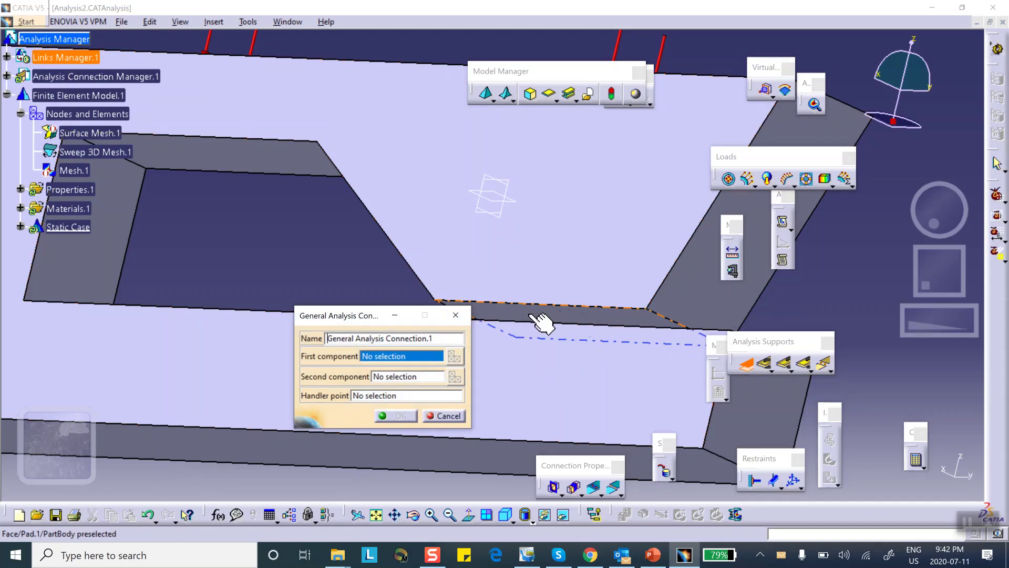
left_click(595, 322)
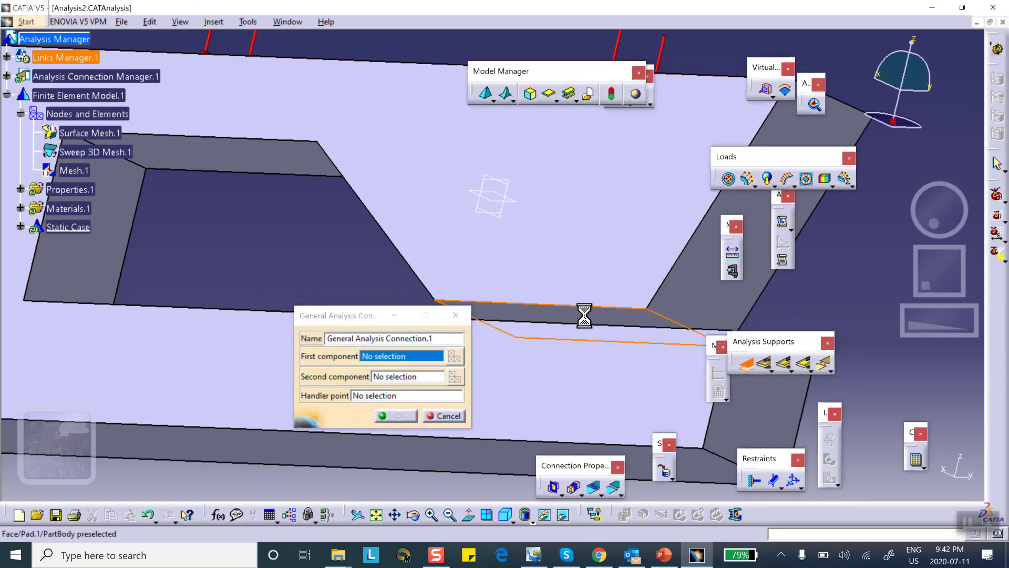
left_click(389, 377)
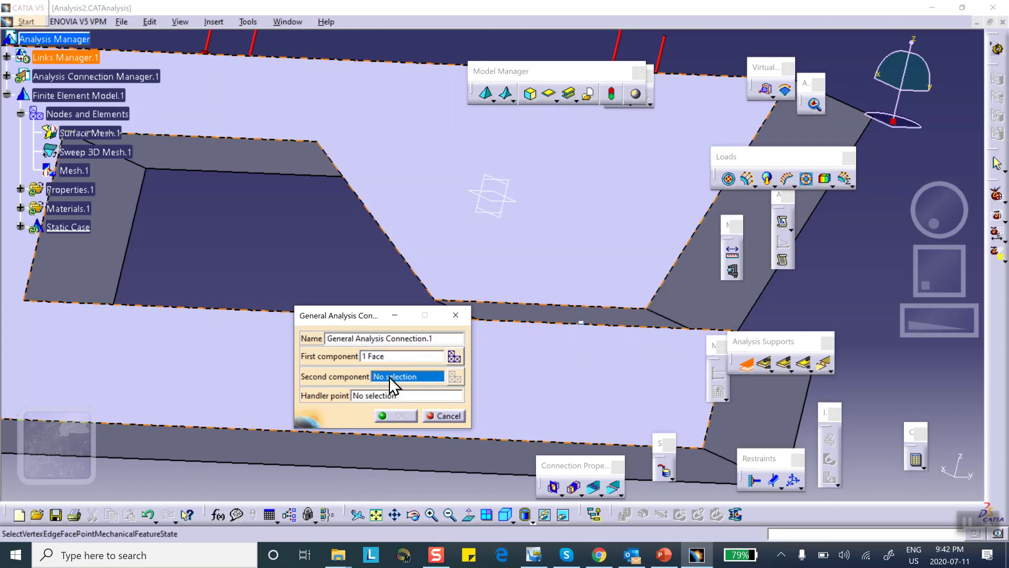
middle_click_drag(500, 221, 349, 236)
left_click(523, 331)
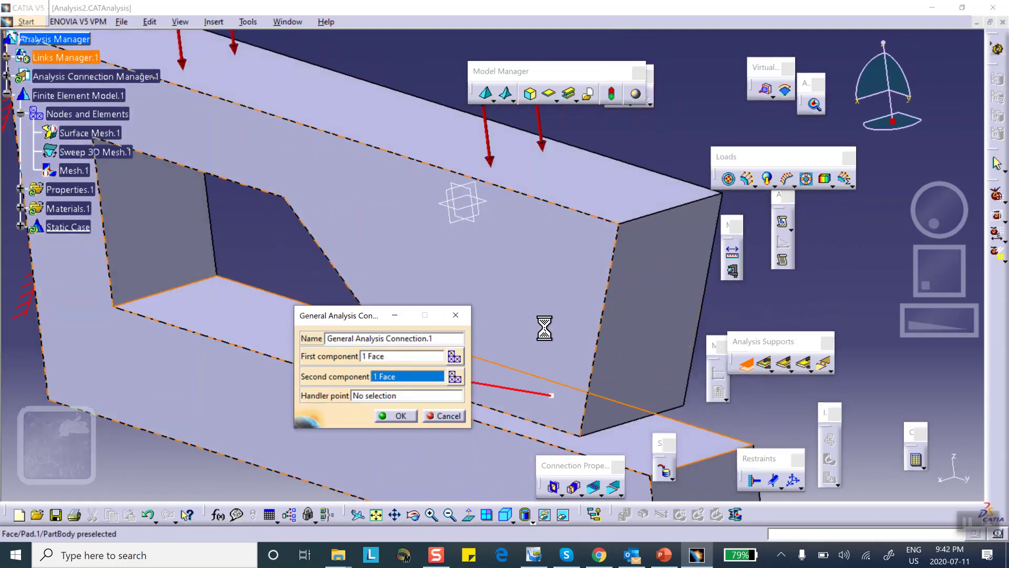
mouse_move(543, 322)
middle_mouse_down()
mouse_move(543, 284)
mouse_move(604, 271)
mouse_move(541, 328)
middle_mouse_up()
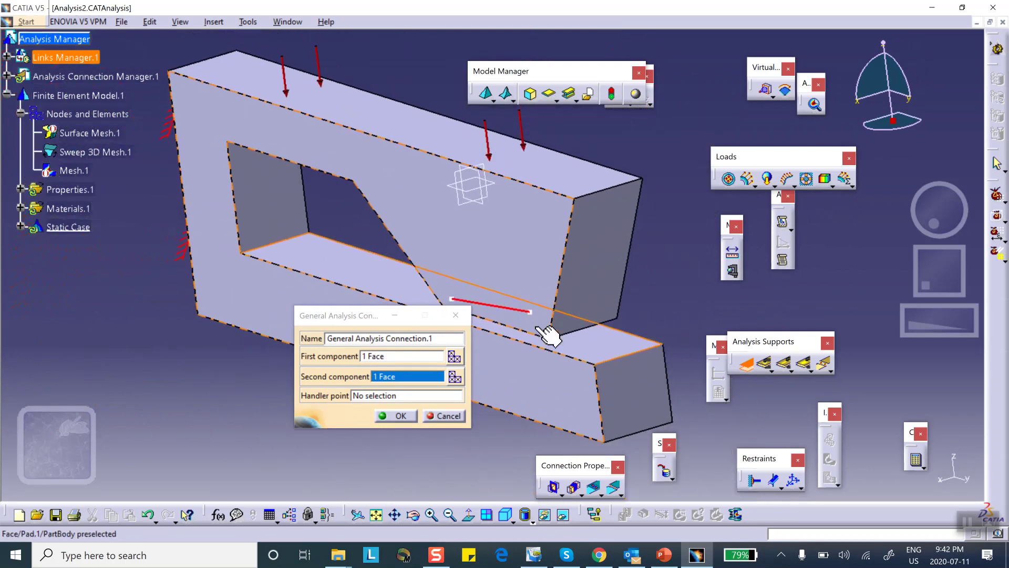
left_click(403, 421)
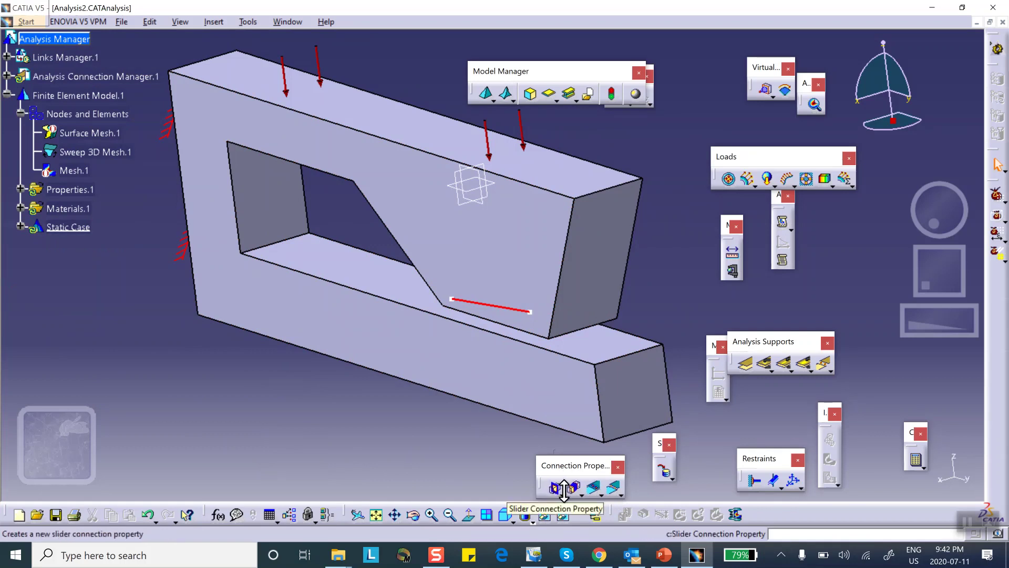
Apply Contact Connection Property.1 to General Analysis Connection.1 across the slot gap.
left_click(563, 494)
left_click_drag(576, 505, 365, 477)
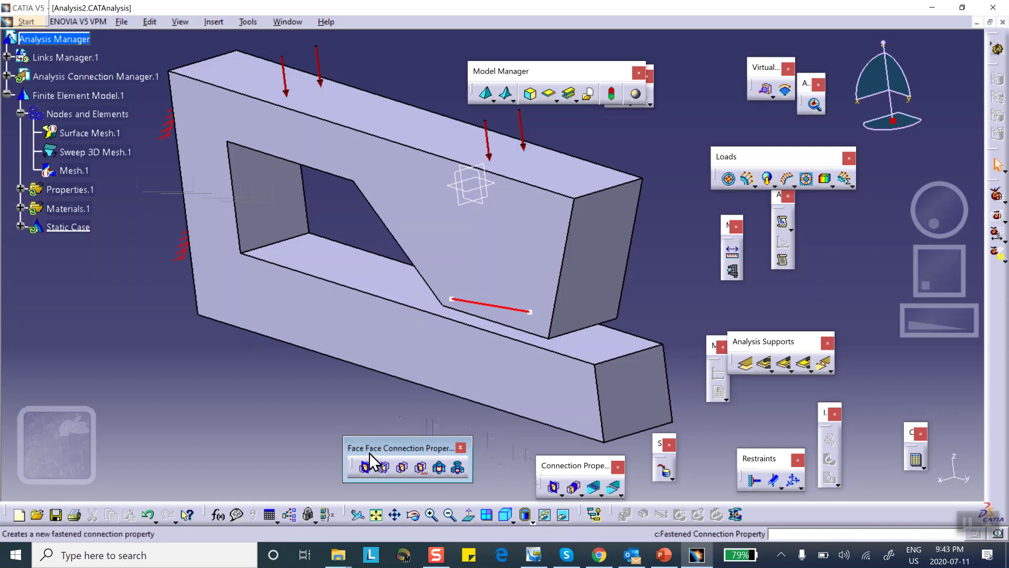
left_click(386, 467)
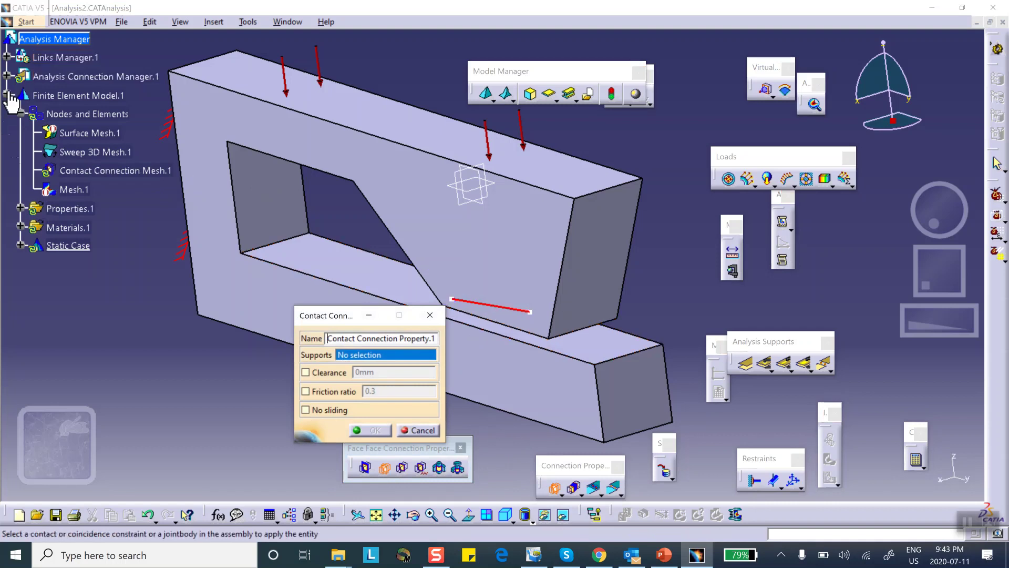
left_click(6, 77)
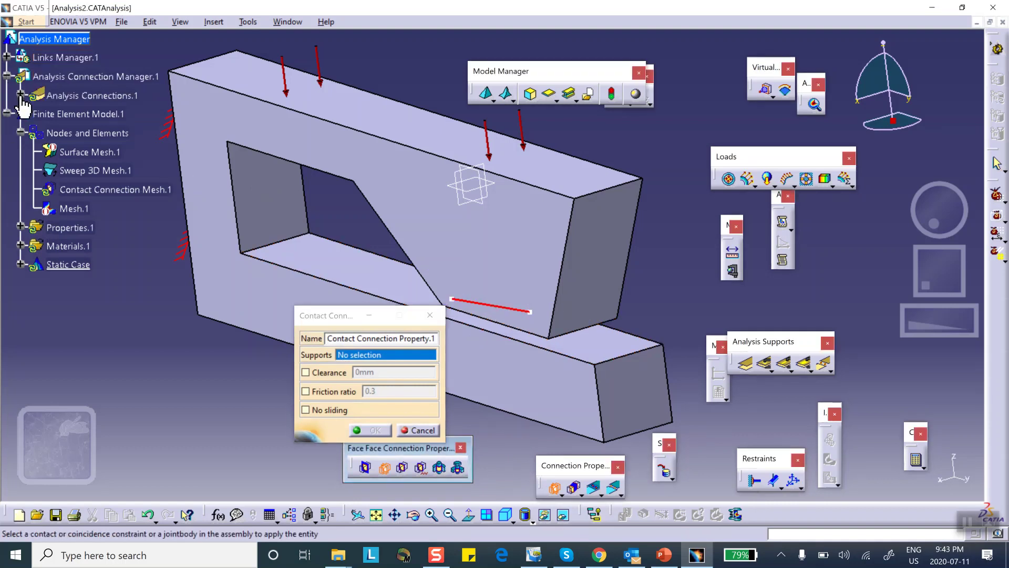
left_click(20, 95)
left_click(119, 113)
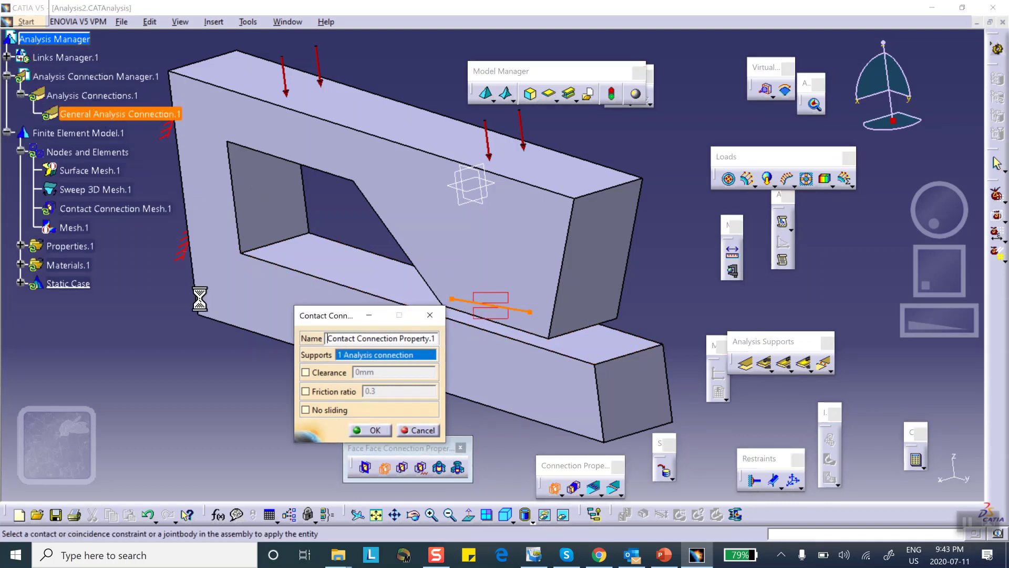
left_click(375, 430)
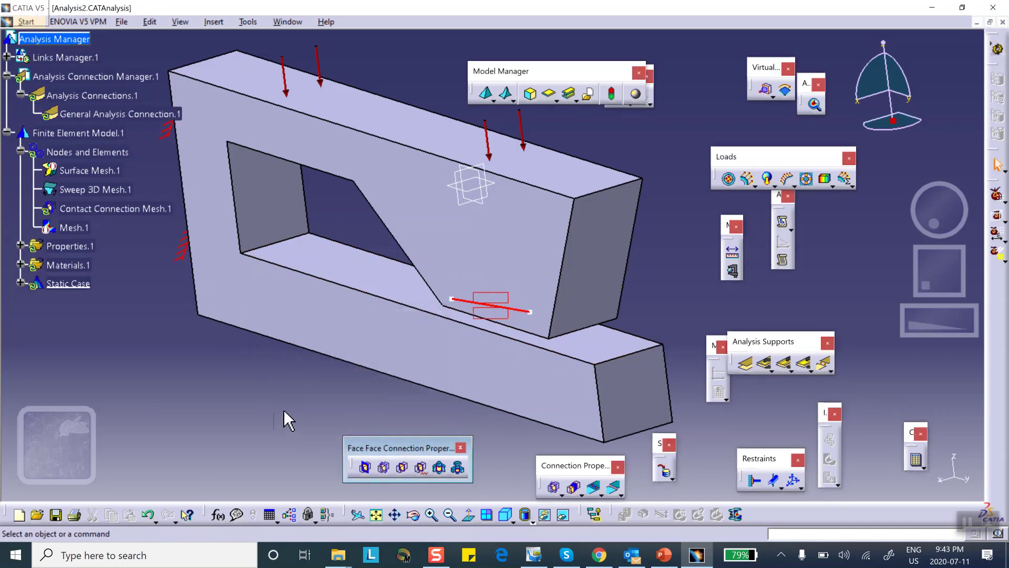
middle_click_drag(296, 383, 293, 288)
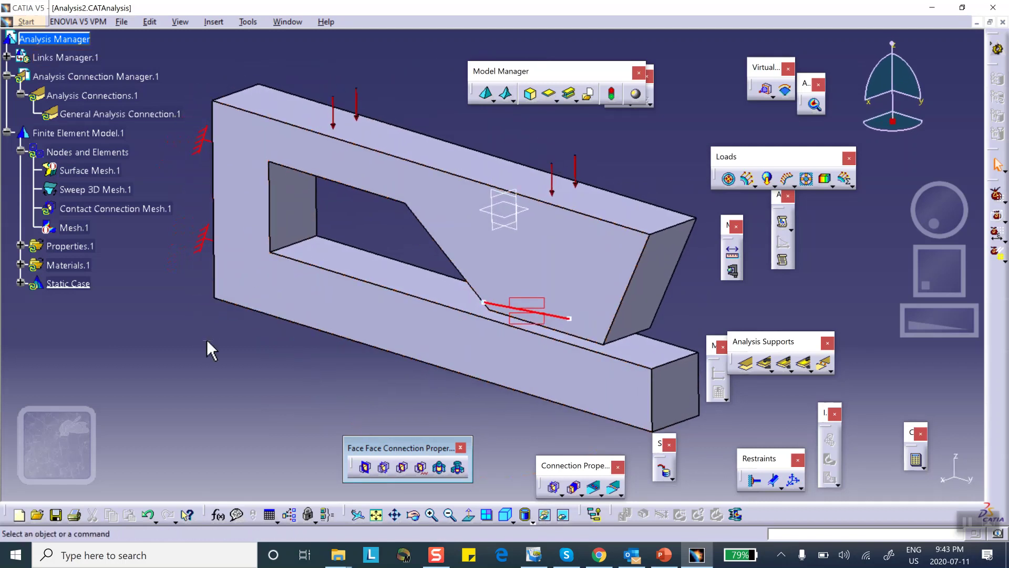
Save the analysis document, then compute All solutions for the static case.
left_click(55, 515)
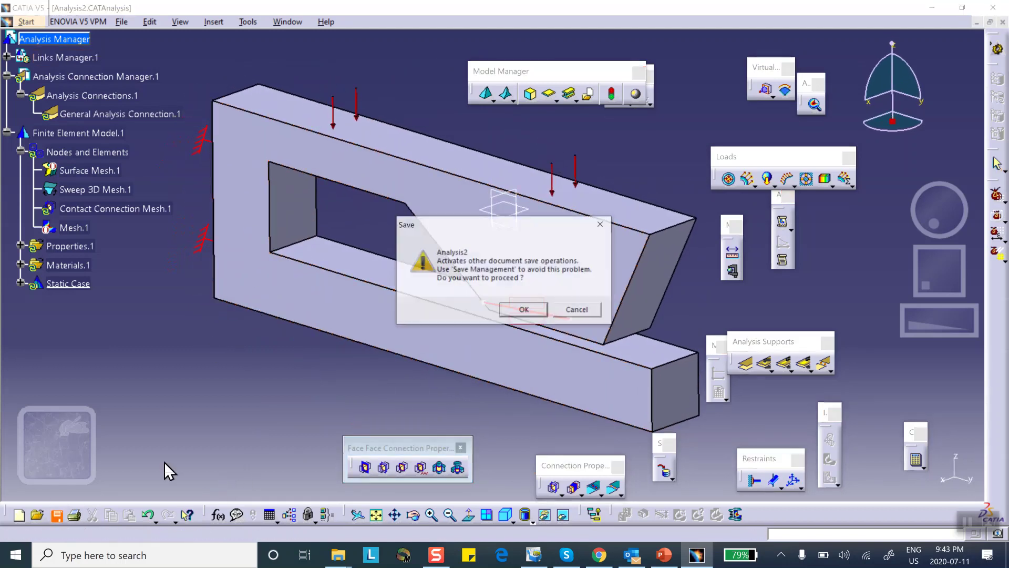
left_click(525, 311)
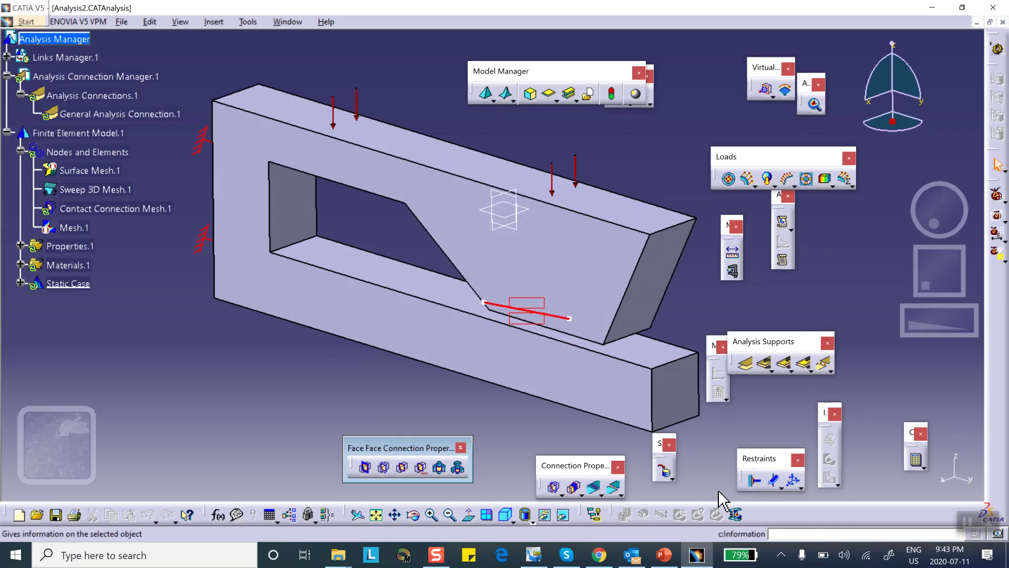
left_click(918, 462)
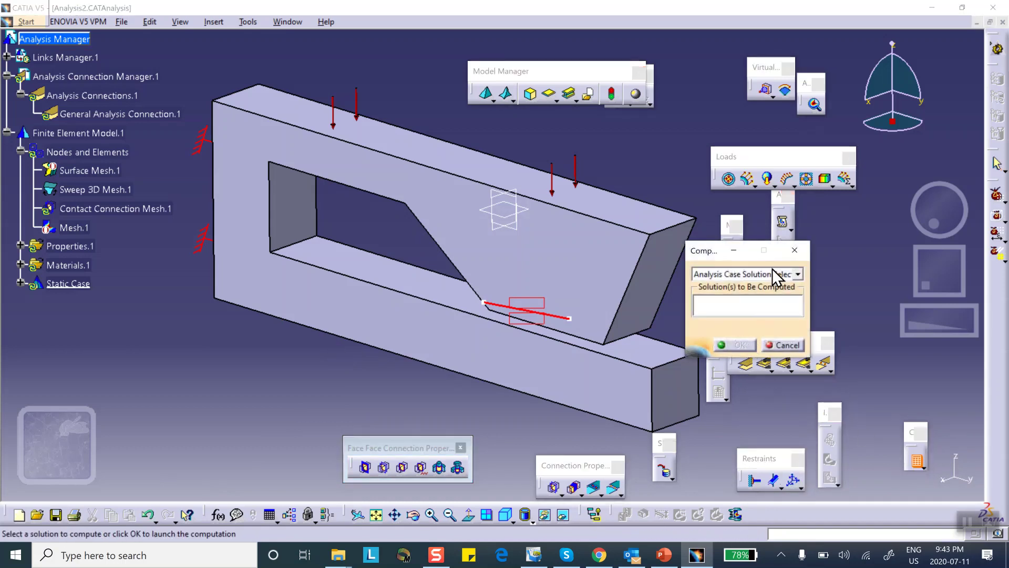
left_click(797, 274)
left_click(749, 286)
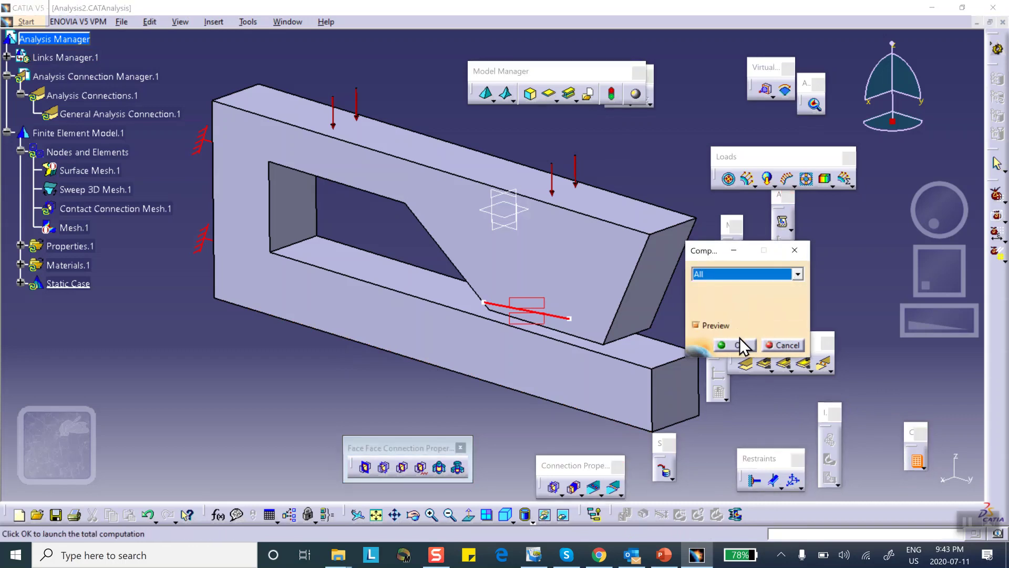
left_click(740, 345)
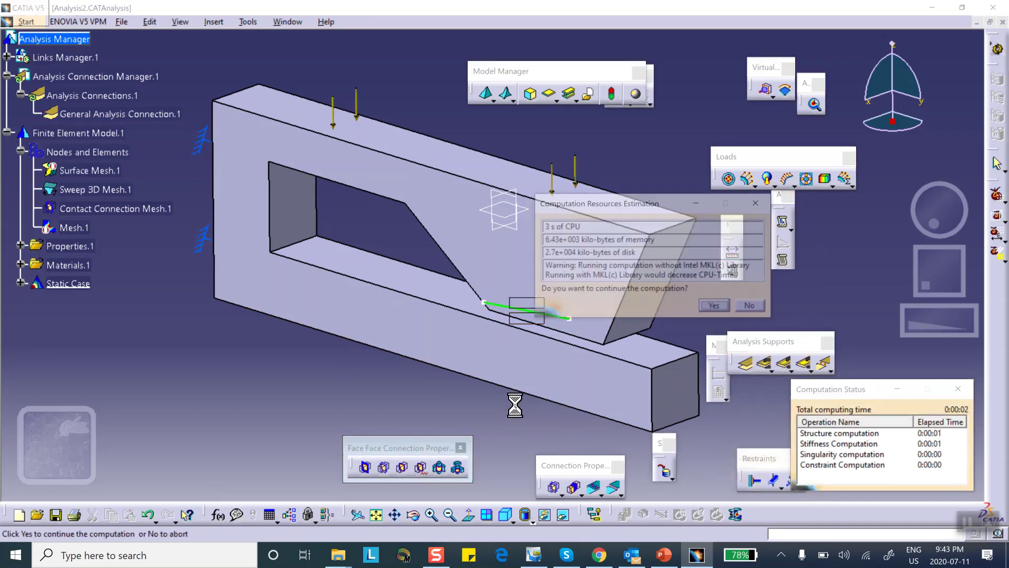
left_click(726, 308)
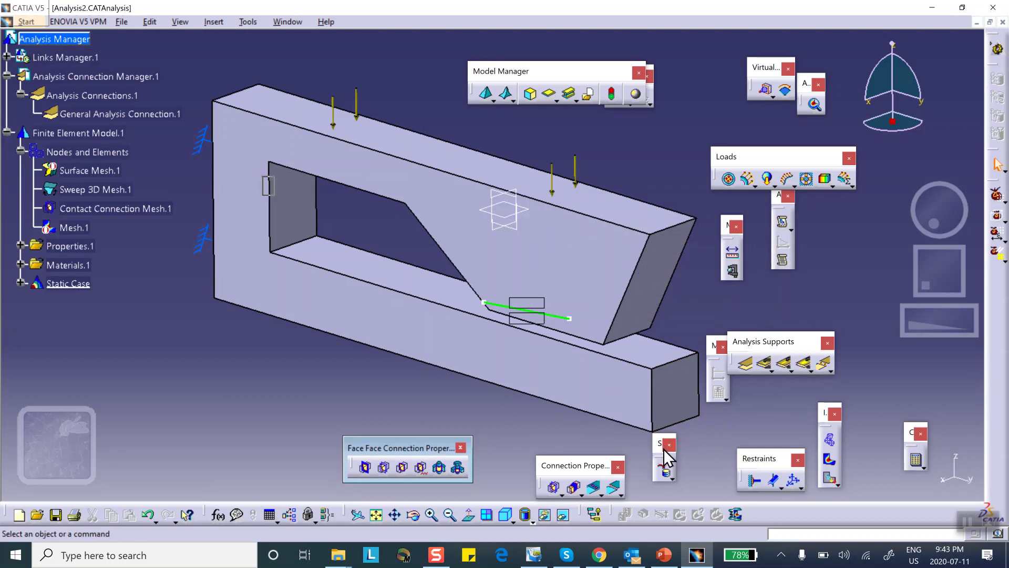
Display the deformed mesh with a deformation amplification factor of 1.
left_click_drag(663, 449, 671, 457)
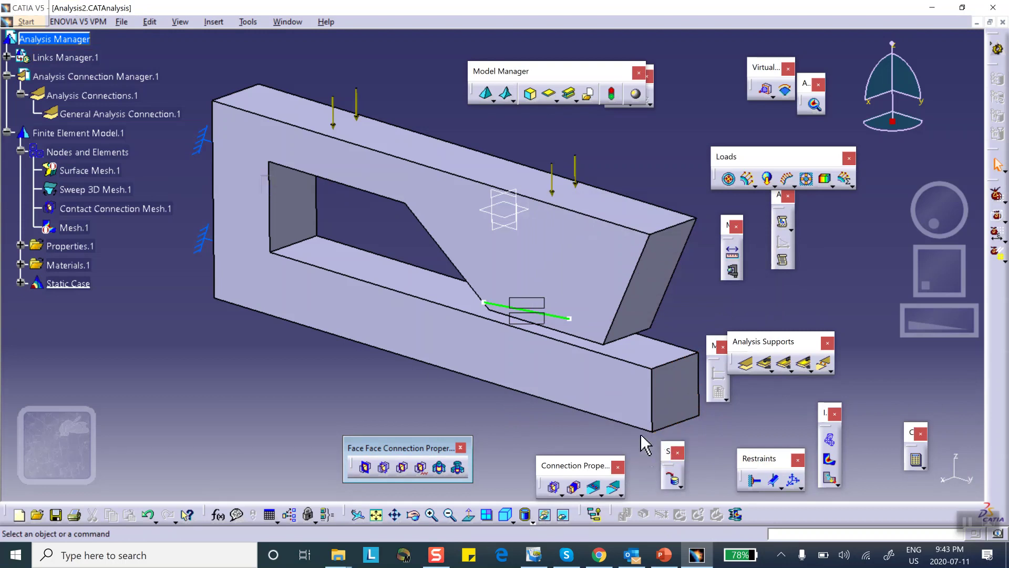
left_click(830, 440)
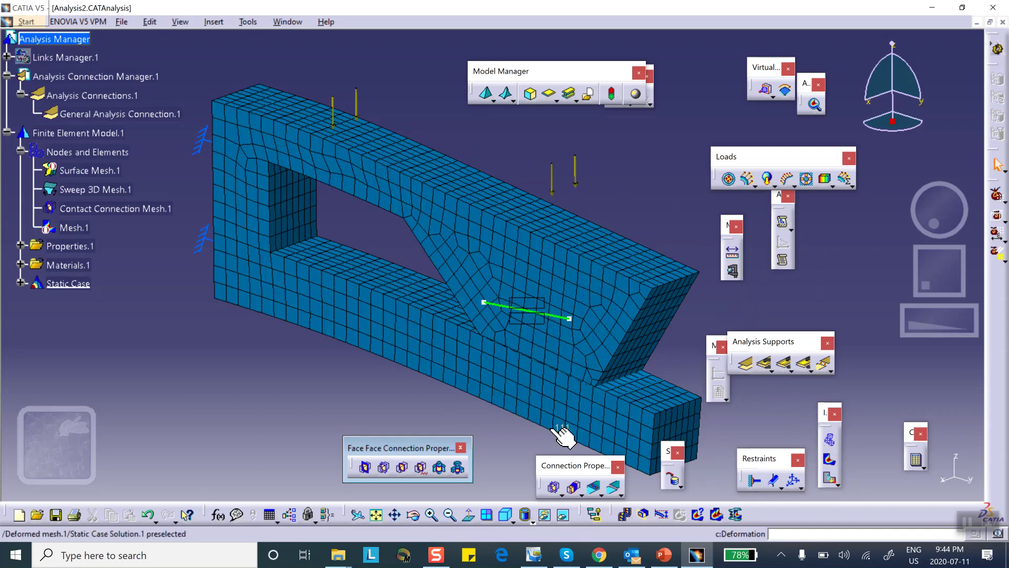
left_click(662, 514)
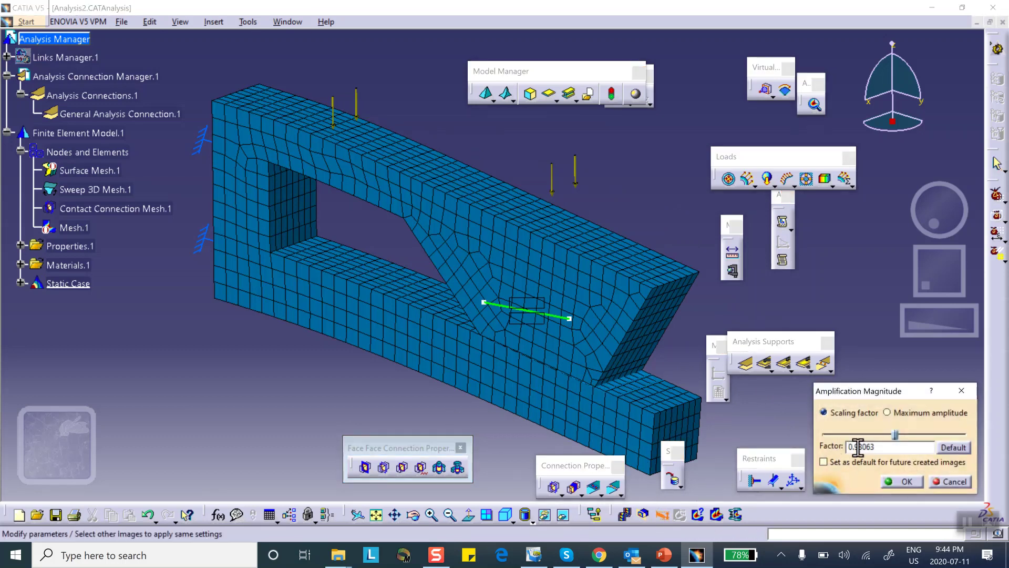
left_click_drag(874, 447, 836, 445)
type("1")
left_click(906, 481)
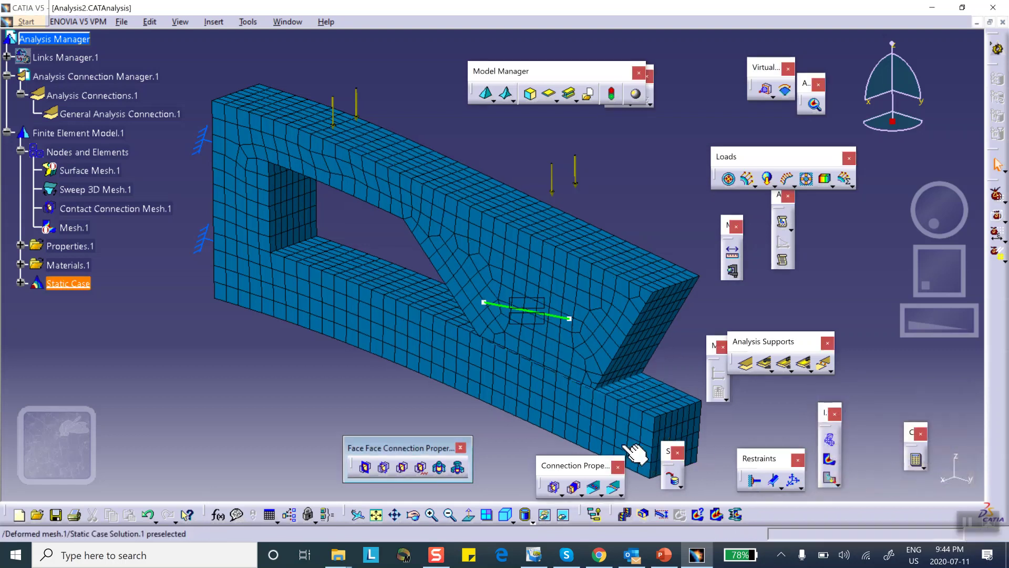
middle_click_drag(587, 414, 639, 436)
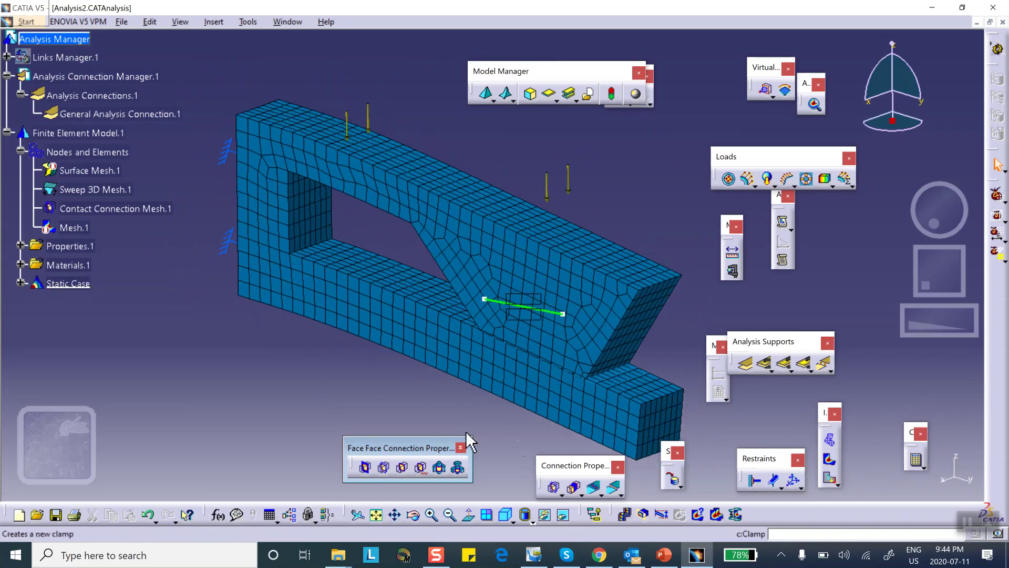
Show the Von Mises stress (nodal values) as smooth Shading with Material contours.
left_click(831, 462)
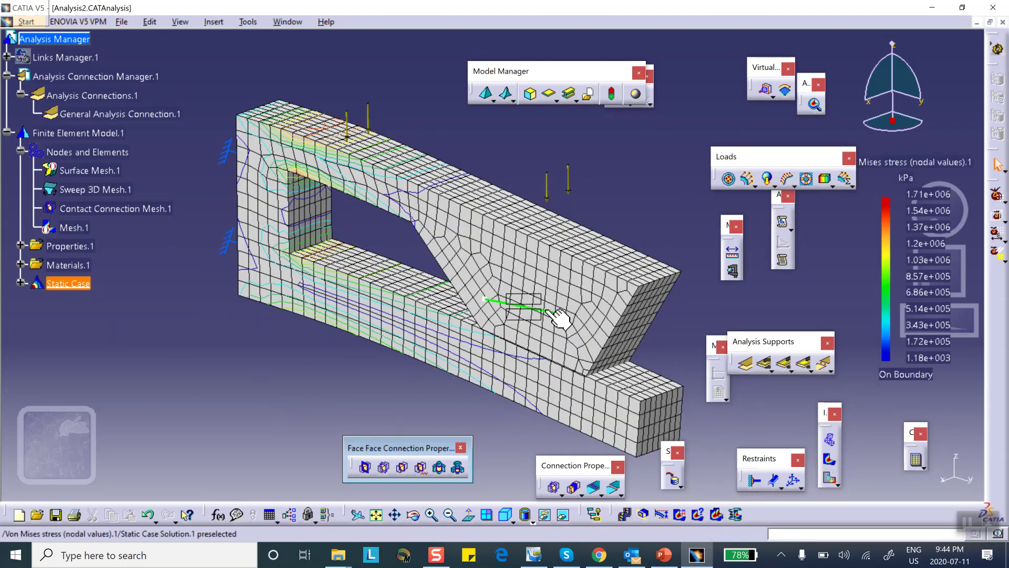
left_click(21, 284)
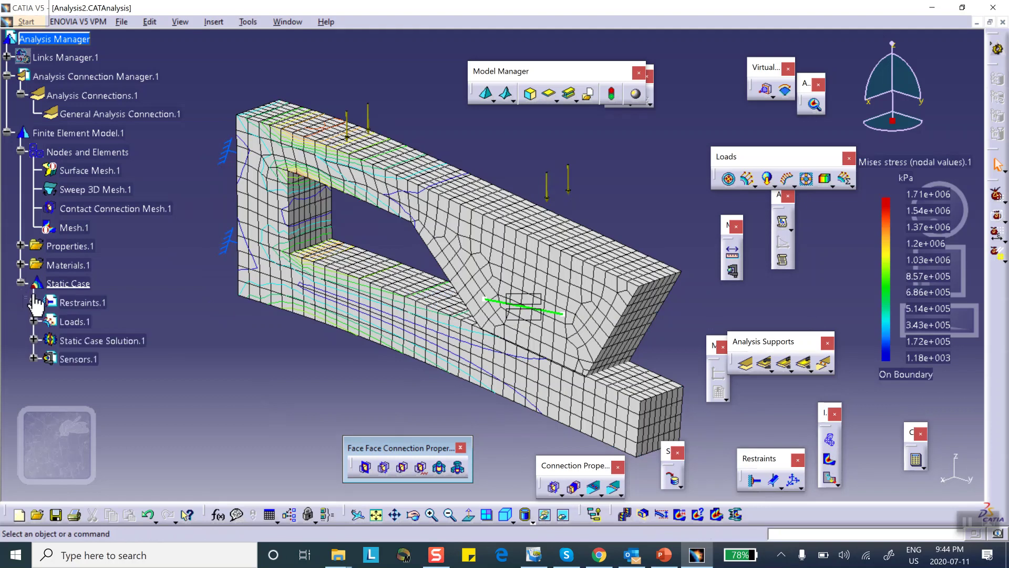
left_click(21, 285)
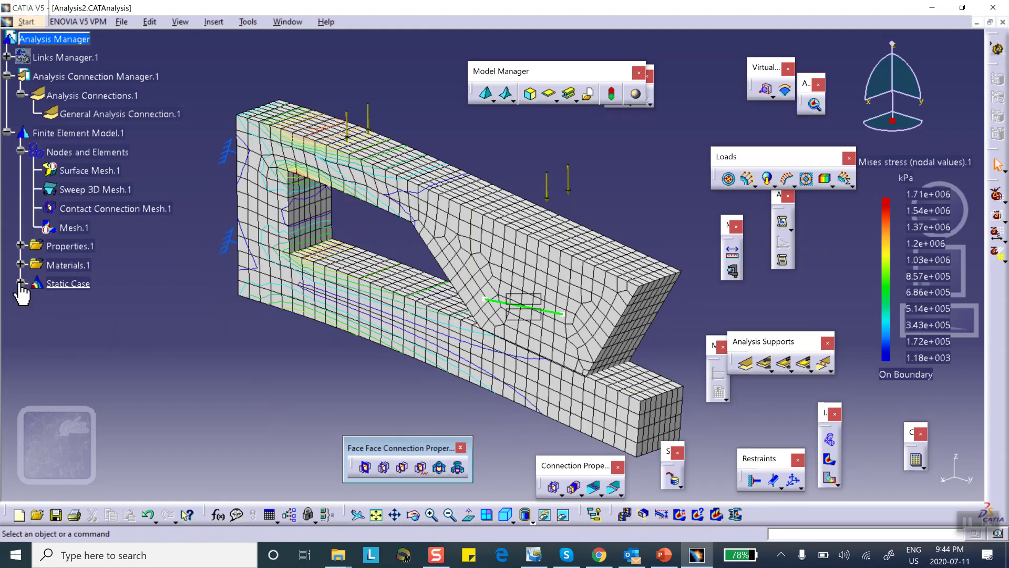
left_click(530, 521)
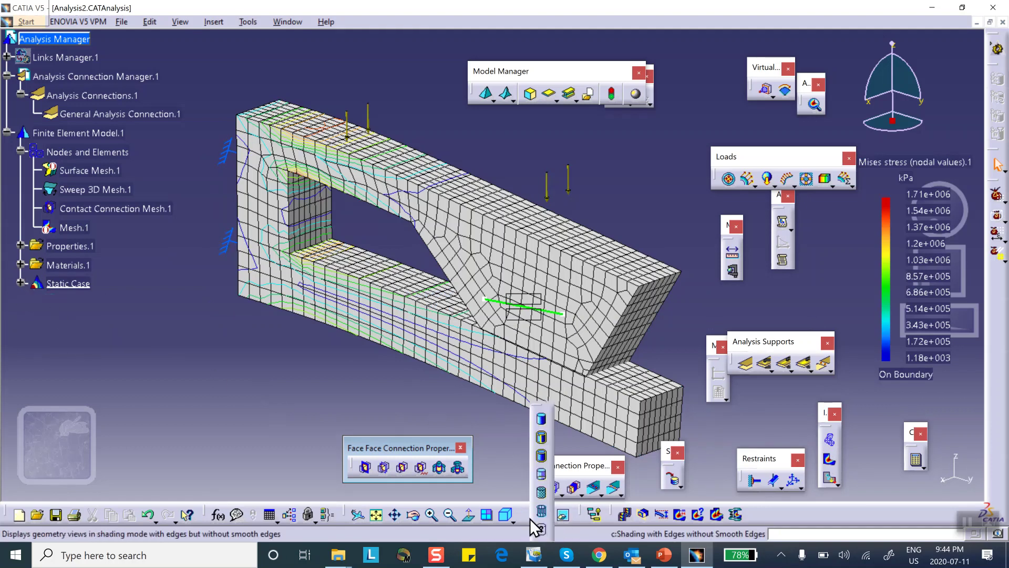
left_click(542, 494)
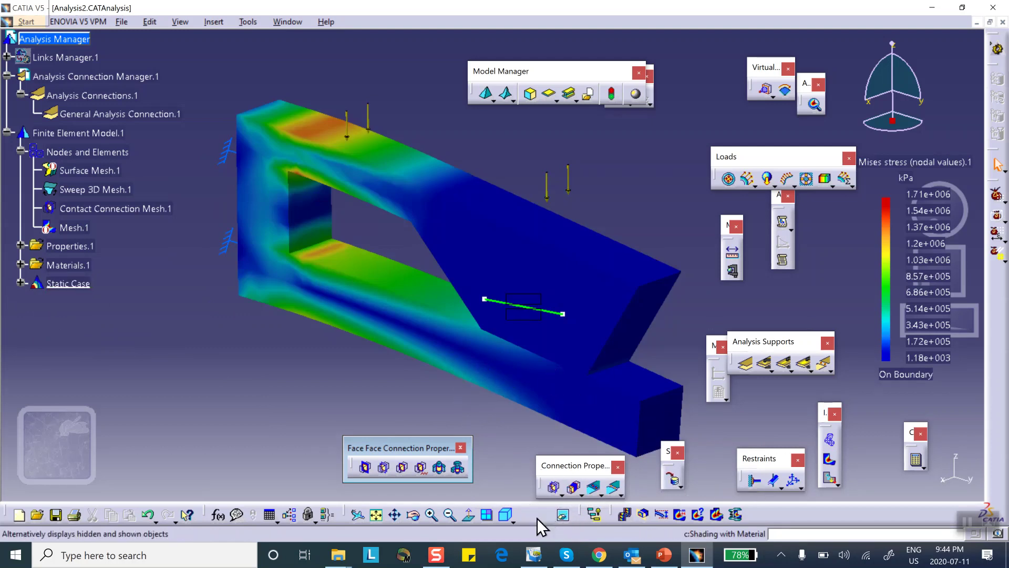
Customize the view to show mesh edges with material shading.
left_click(531, 517)
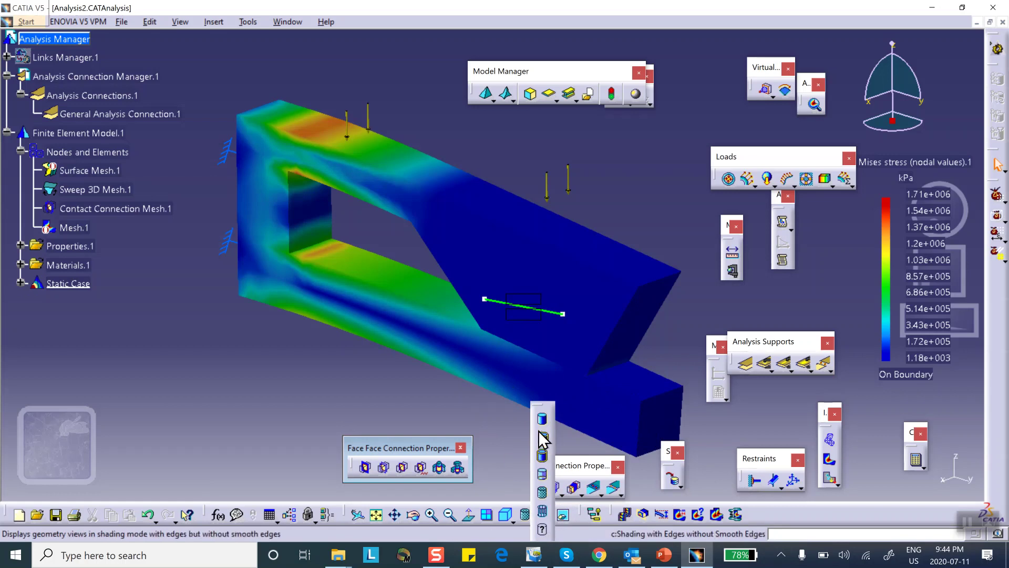
left_click(542, 528)
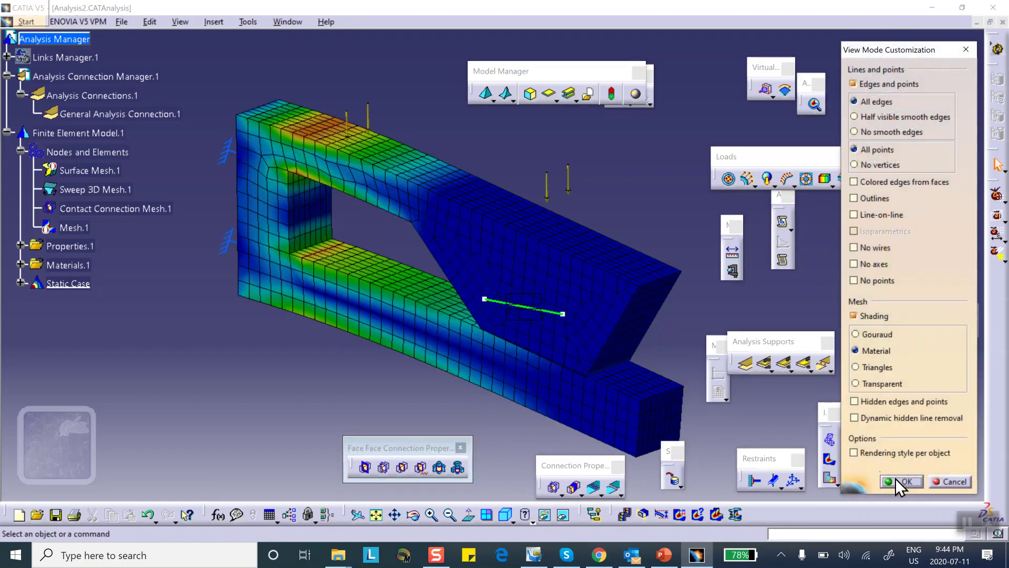
left_click(898, 481)
Open and close the animation settings, then expand the Static Case branch.
left_click(626, 514)
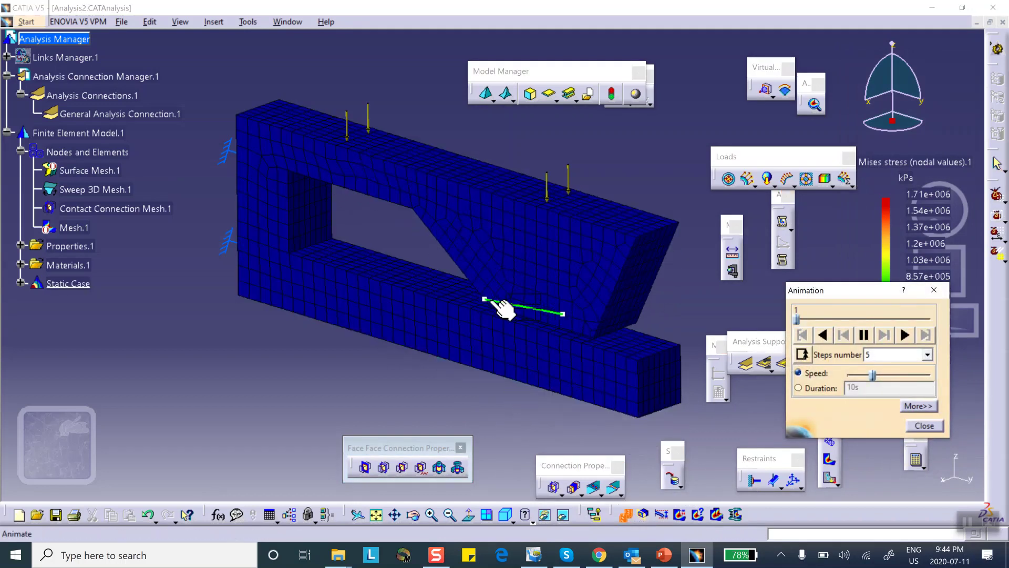
left_click(924, 425)
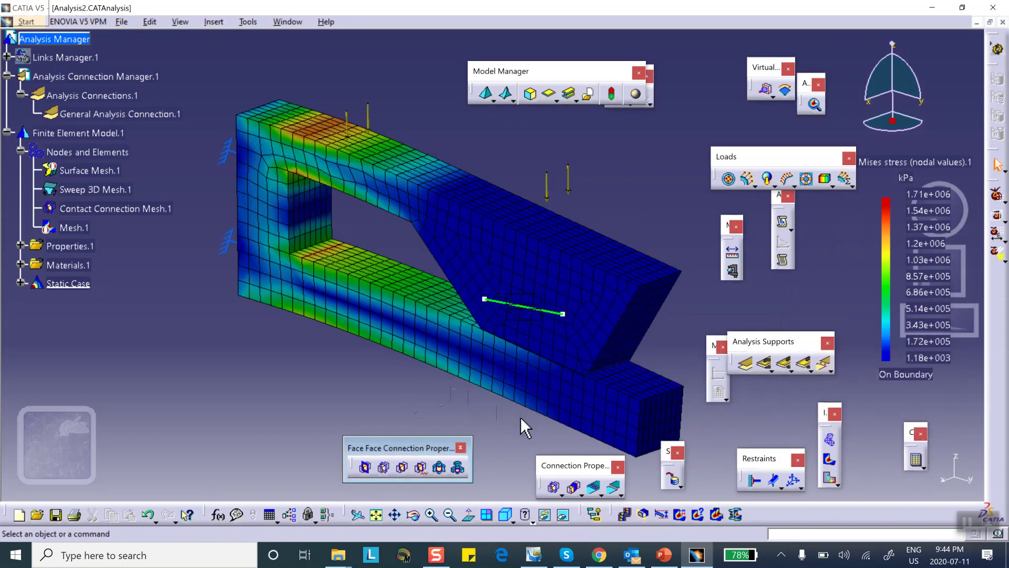
middle_click_drag(516, 405, 438, 389)
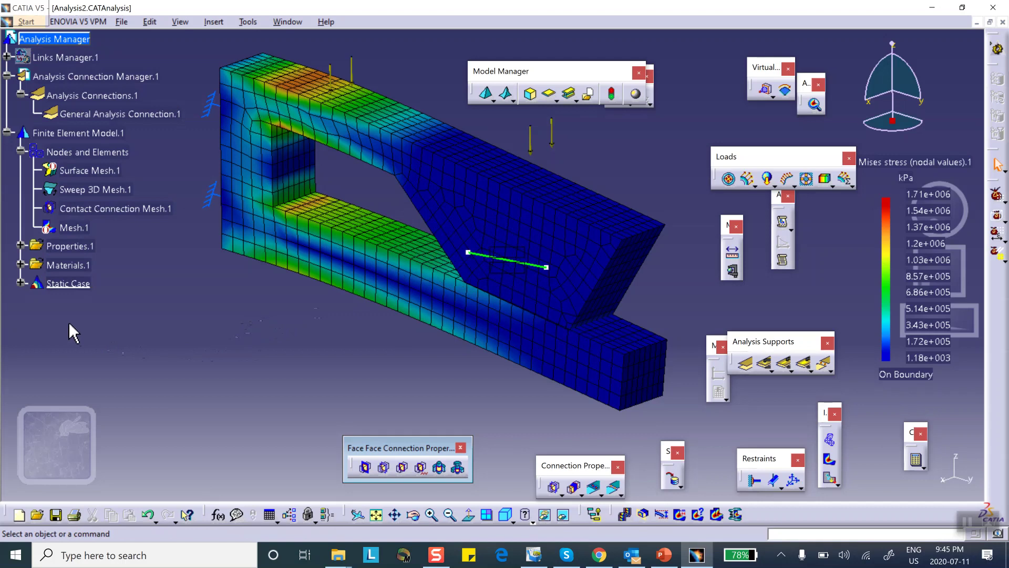
left_click(20, 282)
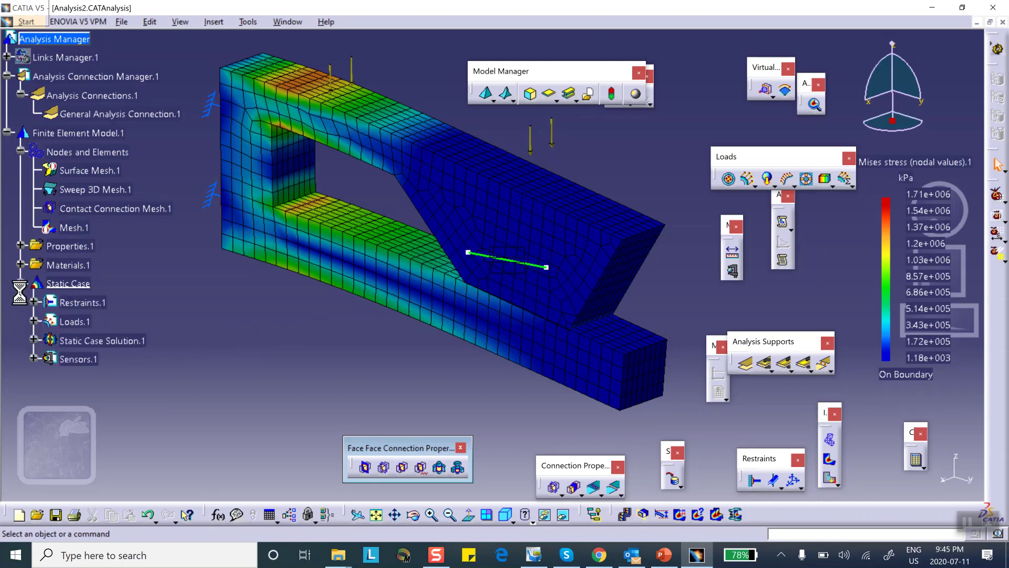
Deactivate the Von Mises stress image under Static Case Solution.1.
left_click(35, 339)
right_click(133, 377)
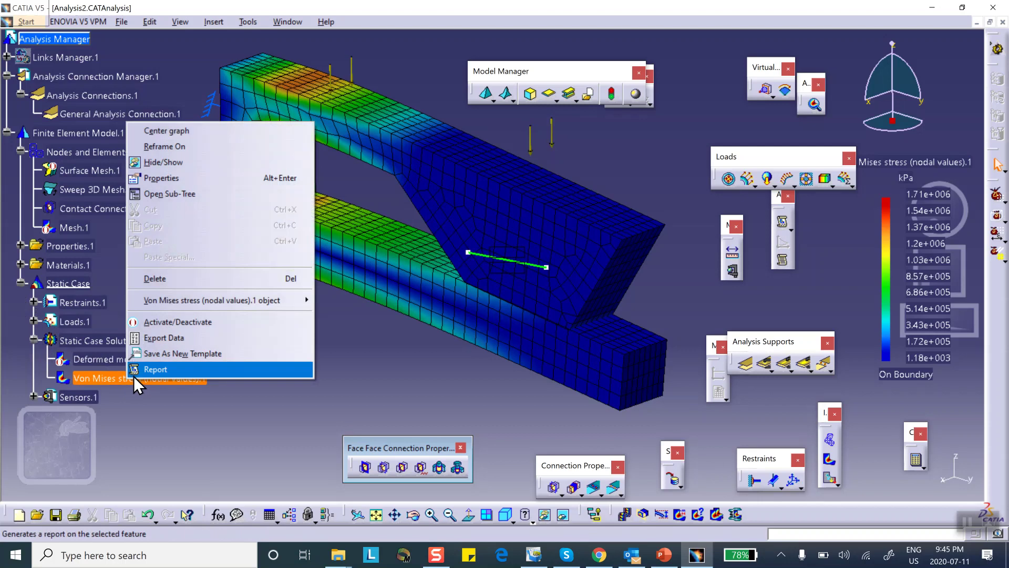
left_click(160, 326)
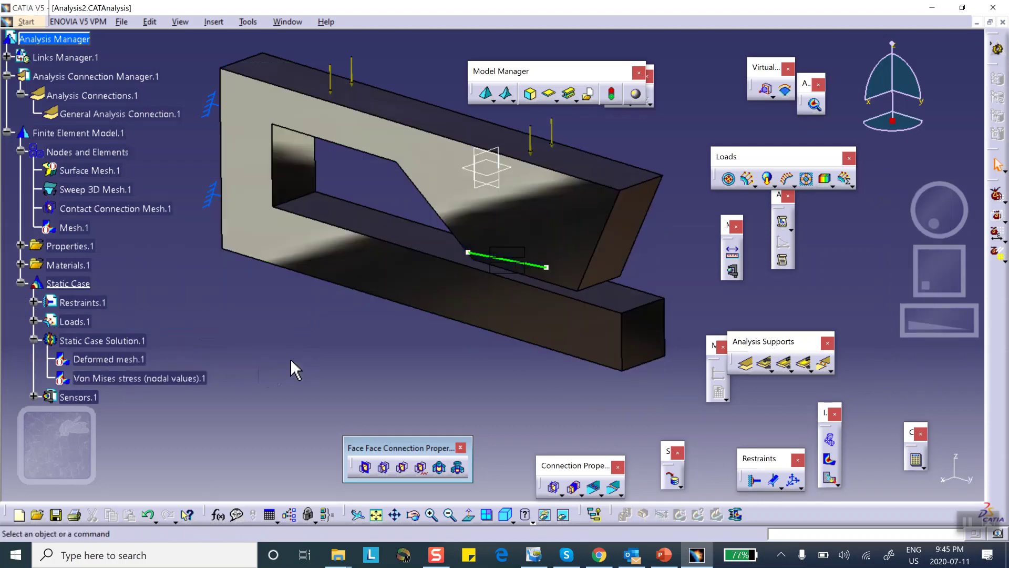
Start defining Surface Group.1 from the Groups flyout.
left_click(1005, 240)
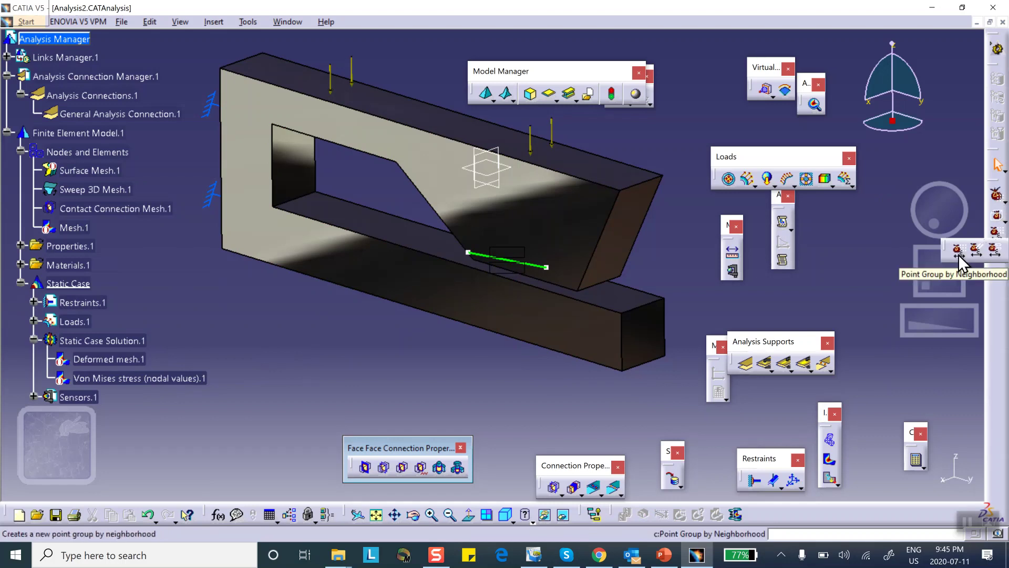
left_click(1002, 234)
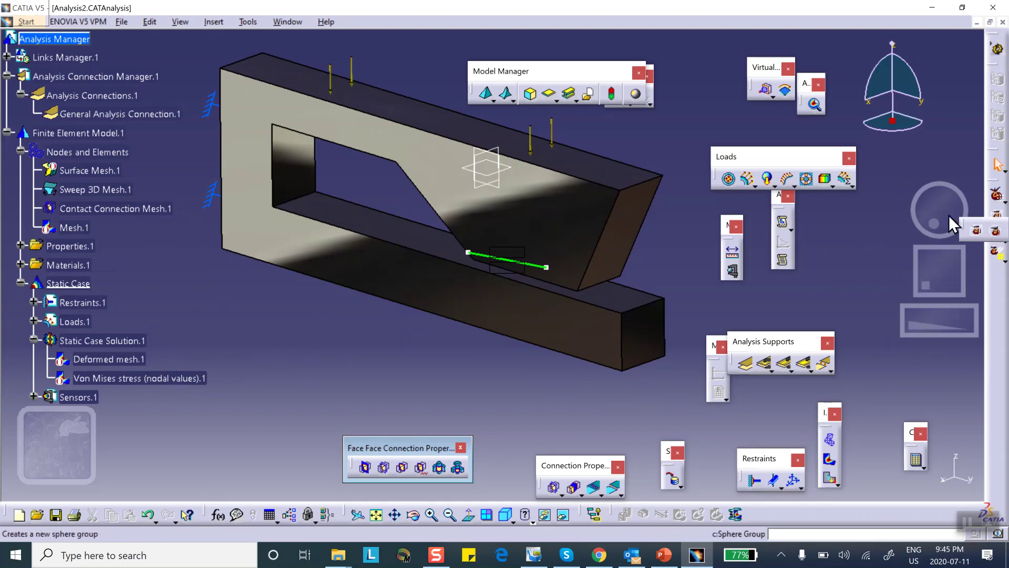
left_click(1005, 252)
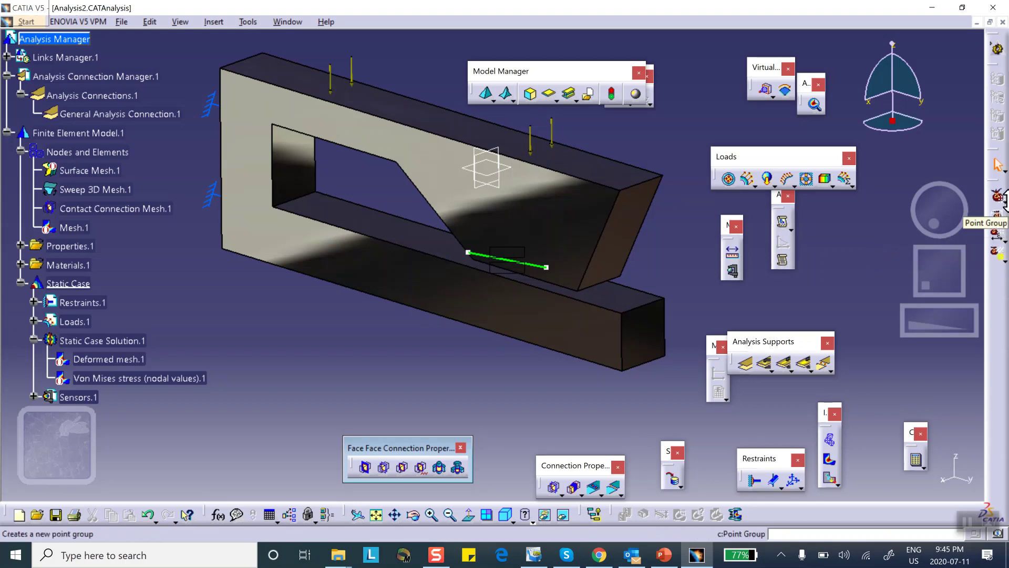
left_click(995, 213)
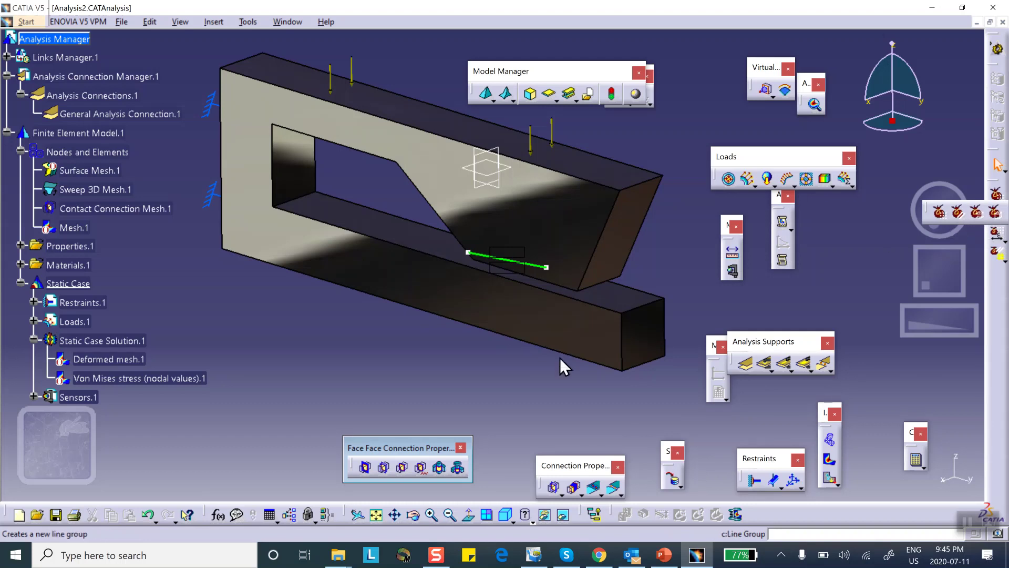
Define Surface Group.1 on a slot face and Surface Group.2 on the opposite face under the sloped arm.
left_click(407, 243)
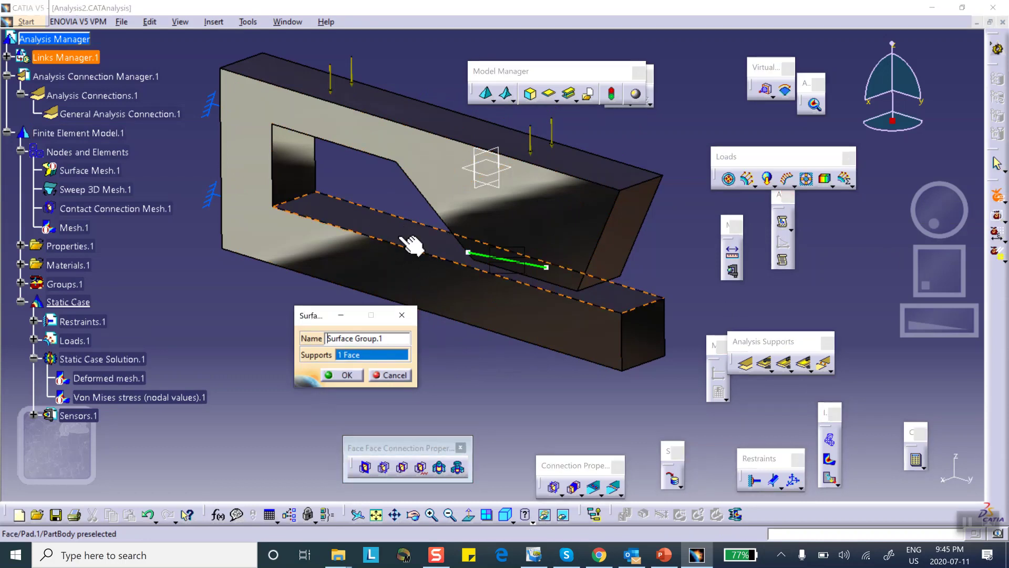
left_click(347, 375)
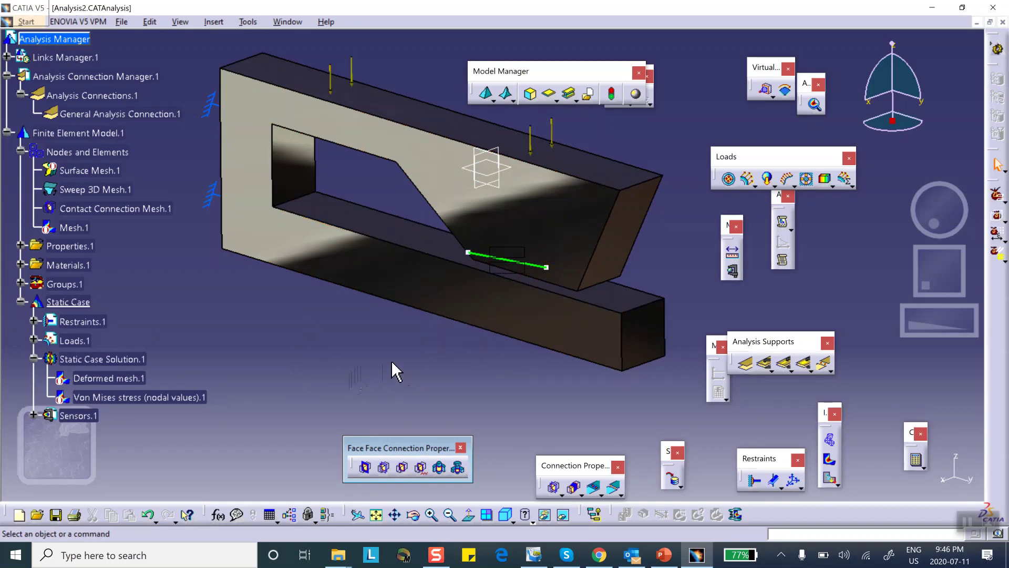
middle_click_drag(393, 373, 410, 205)
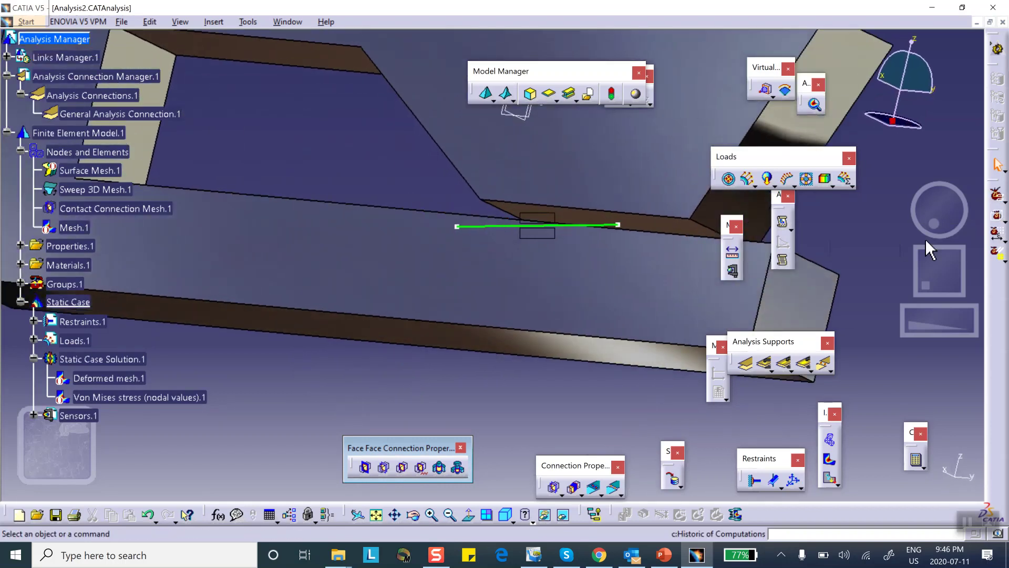
left_click(996, 213)
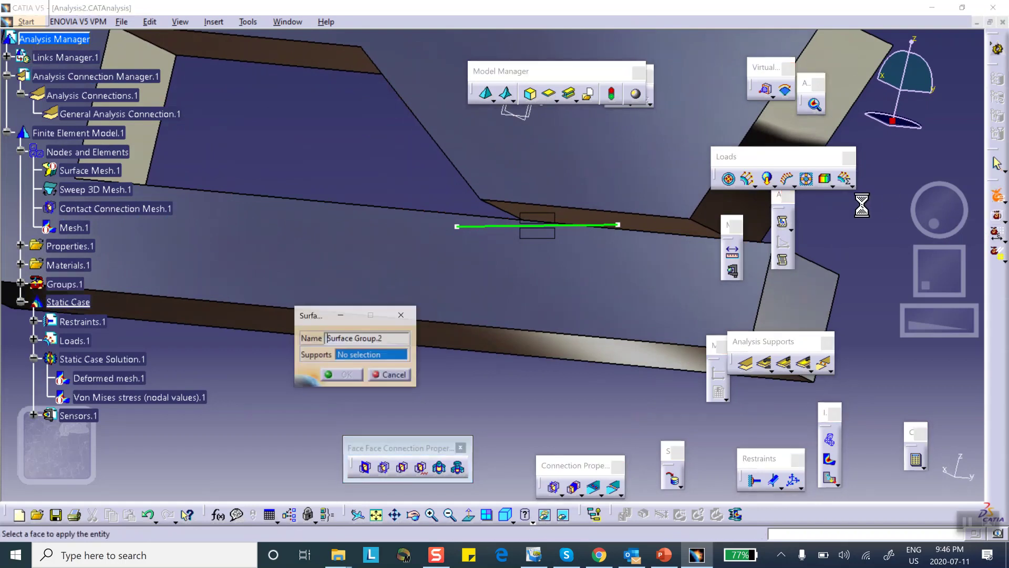
left_click(643, 220)
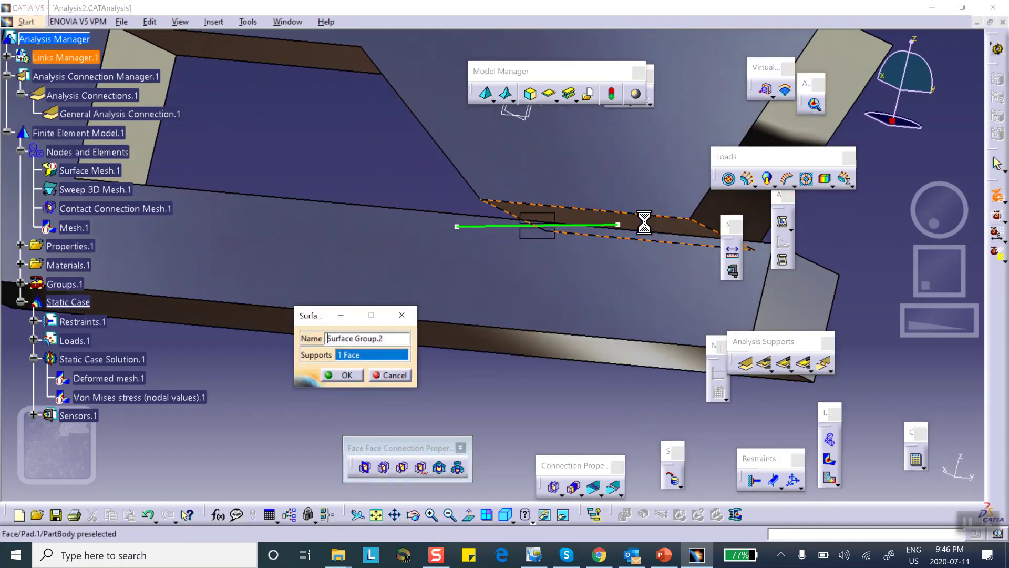
left_click(348, 375)
middle_click_drag(399, 235, 408, 349)
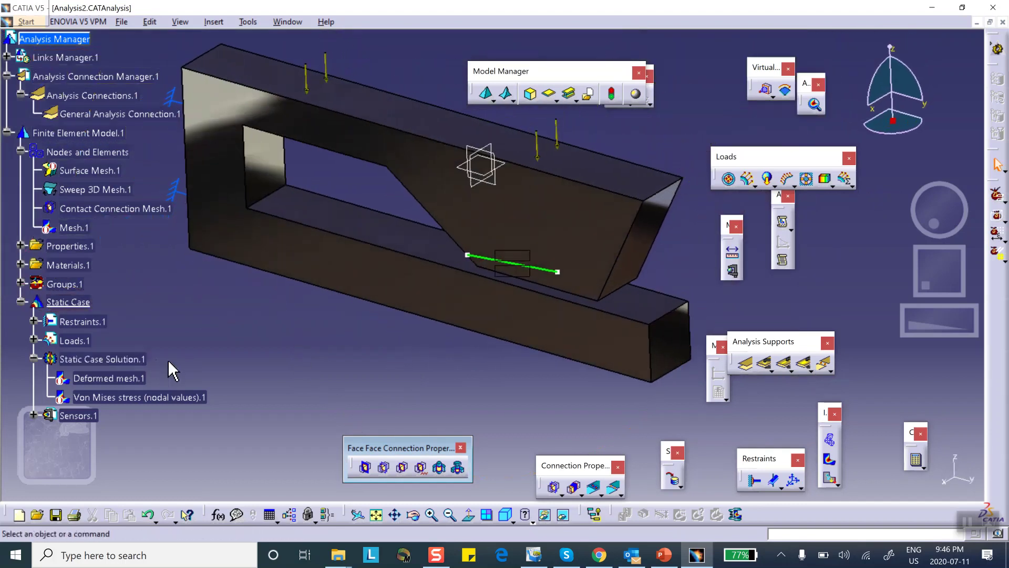
scroll(189, 368, "down", 1)
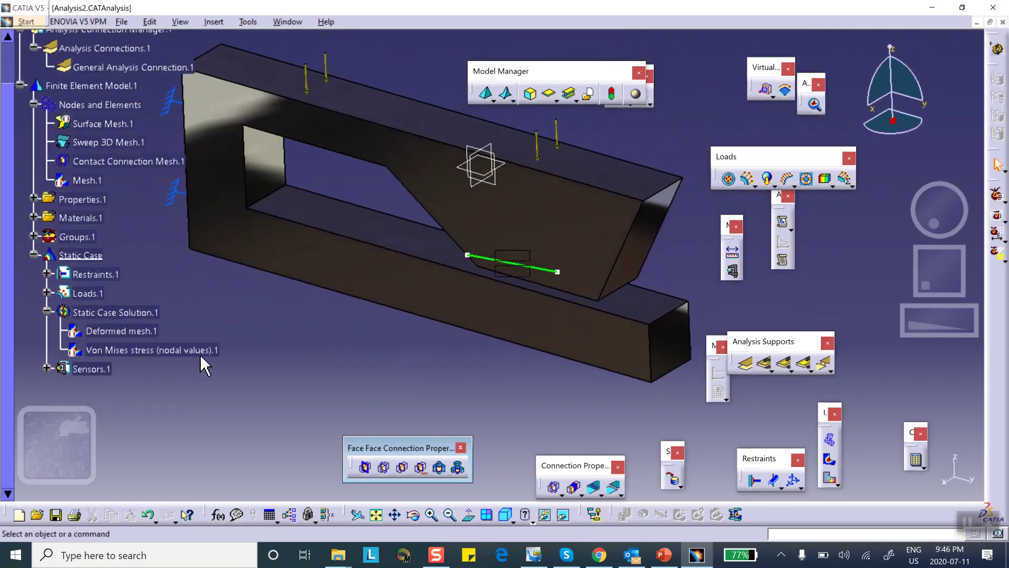
Reactivate the Von Mises stress image and open its group selection options in Image Edition.
right_click(148, 350)
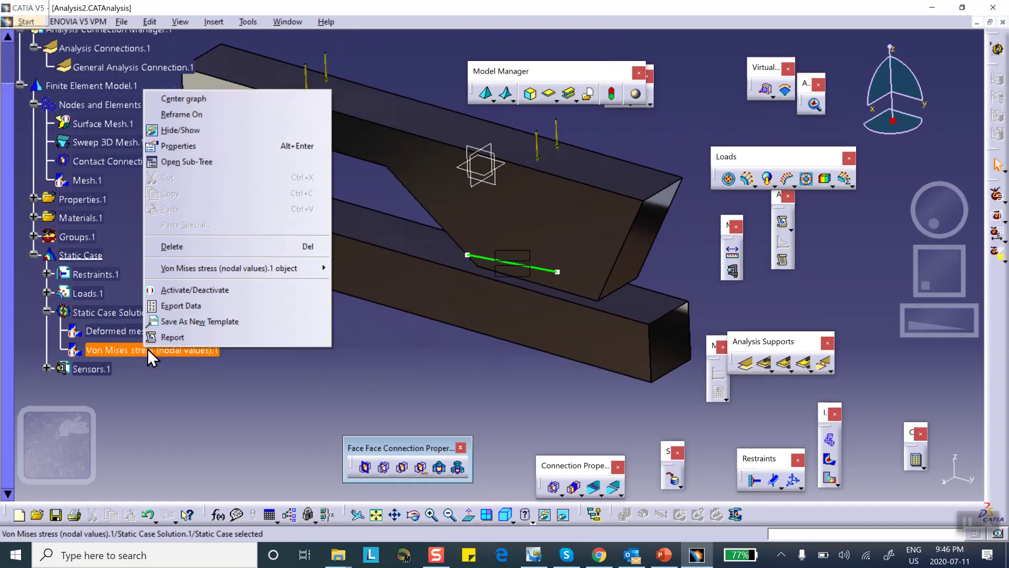
left_click(190, 291)
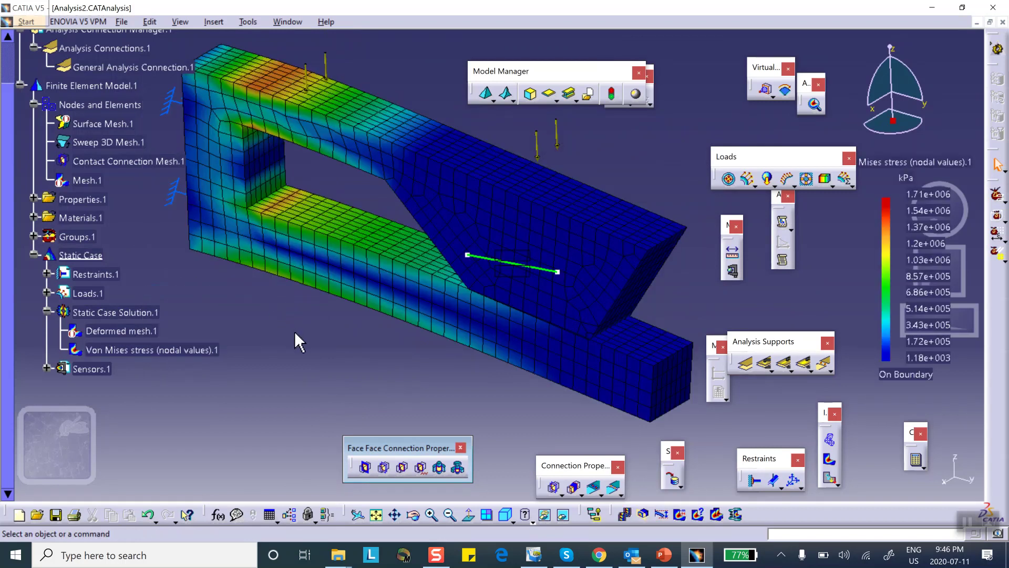
double_click(164, 350)
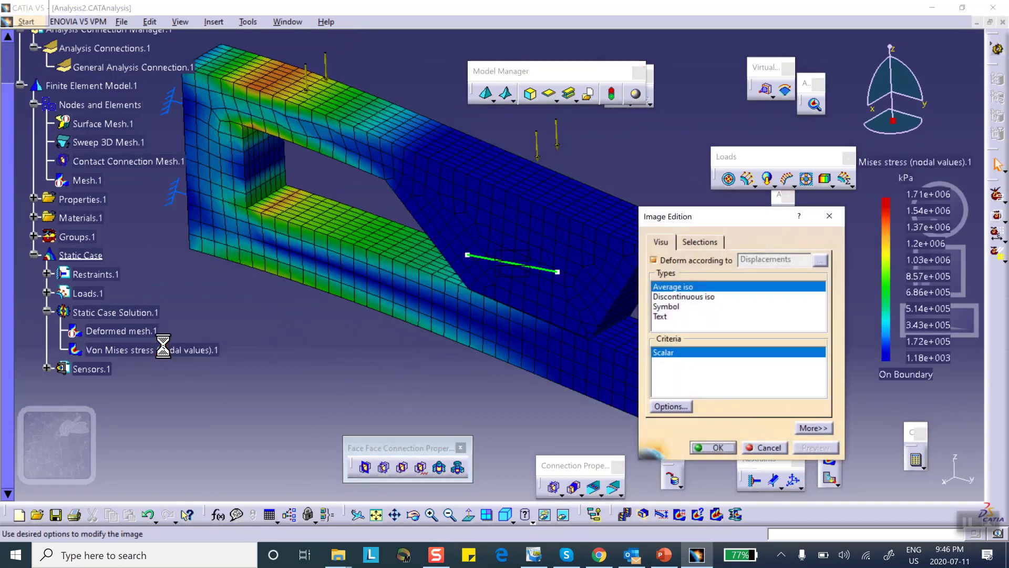
left_click(702, 242)
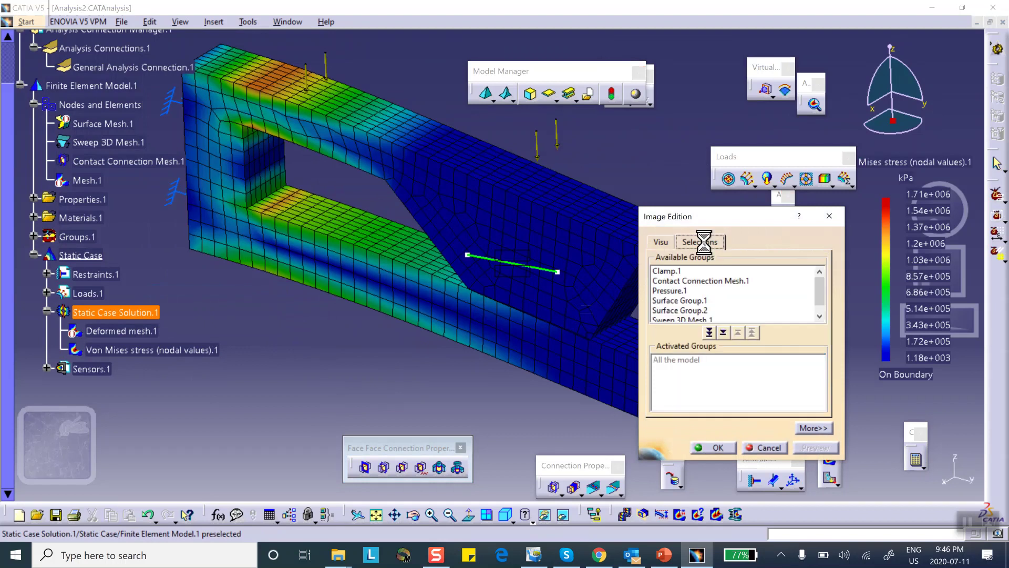
Show stress on Surface Group.1 only, then Surface Group.2 only, then restore the whole model.
double_click(686, 301)
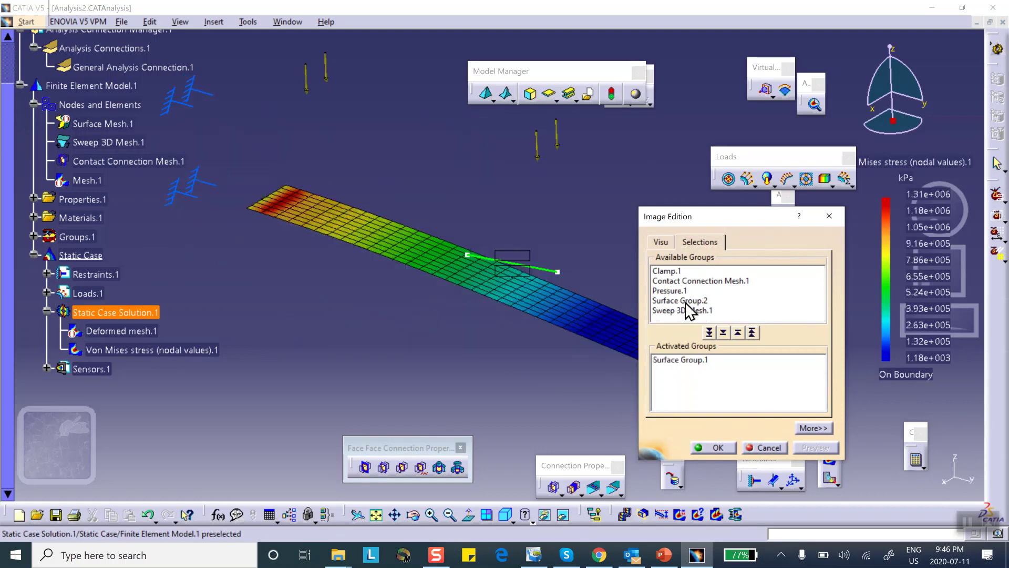
middle_click_drag(469, 323, 458, 327)
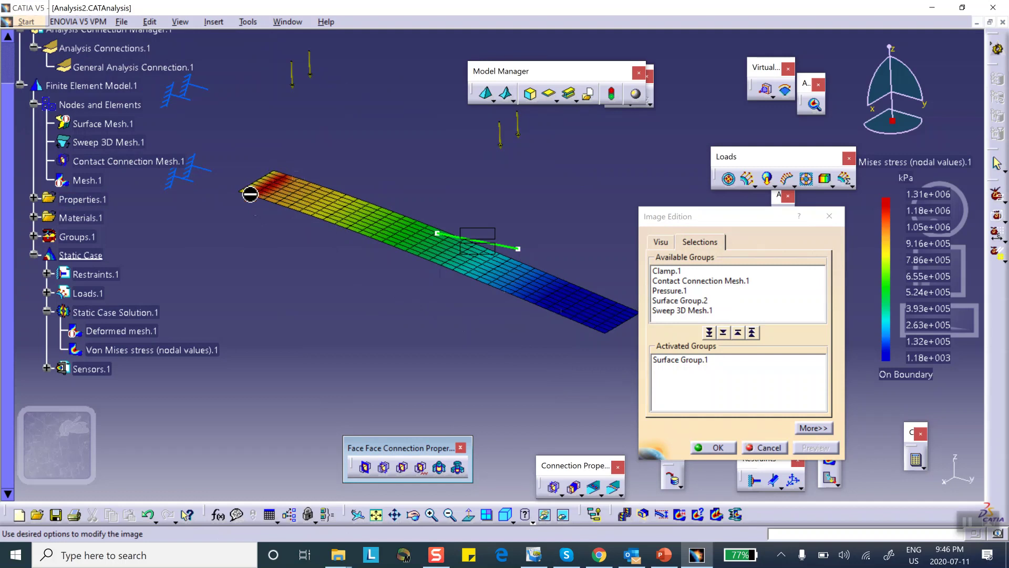
left_click(751, 331)
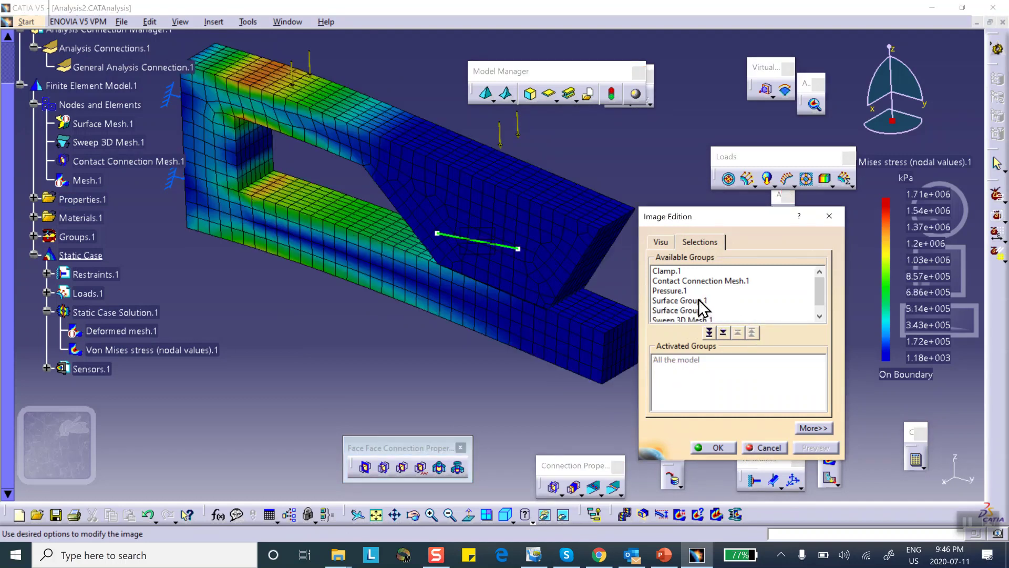
double_click(699, 311)
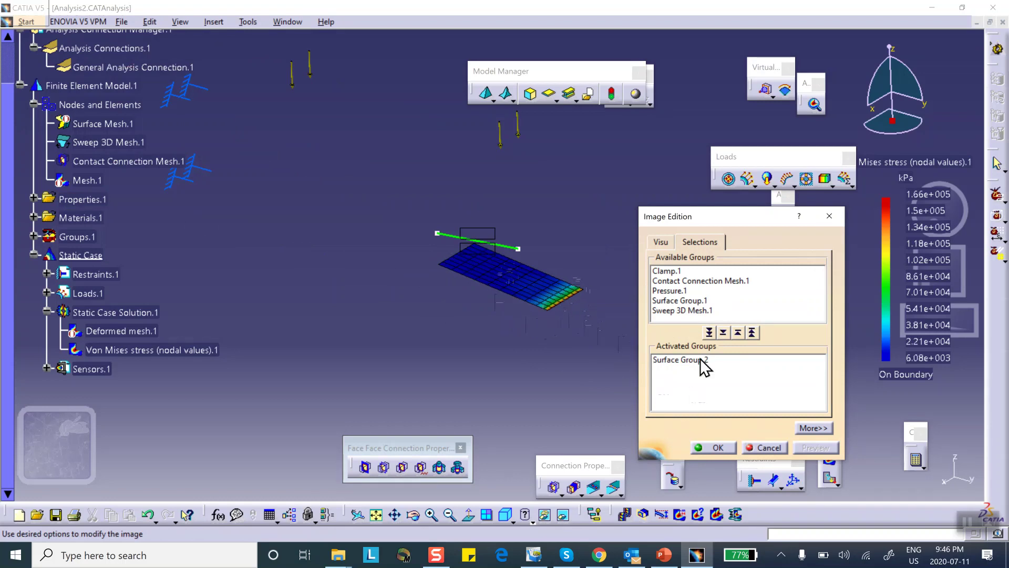
left_click(752, 332)
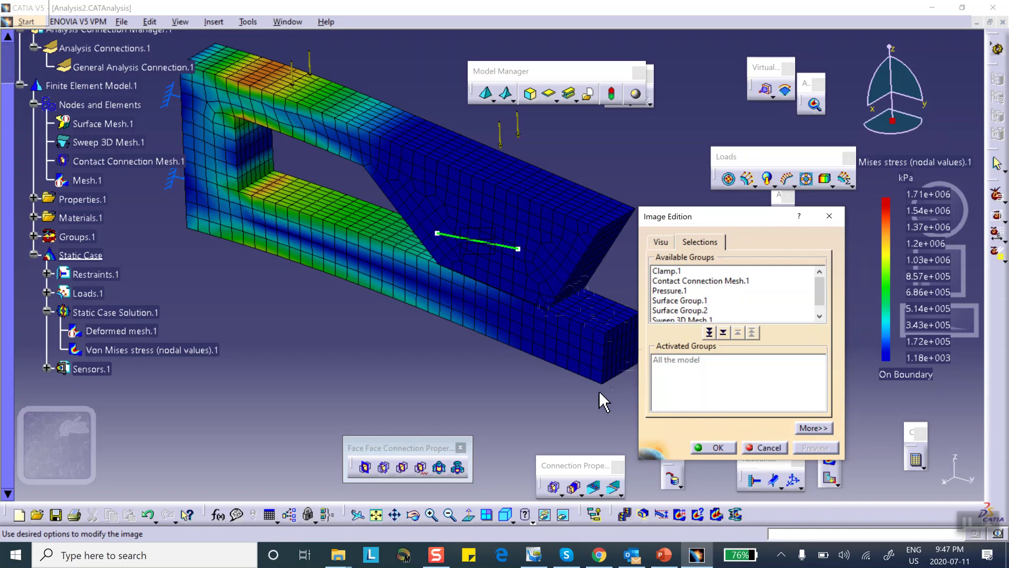
Close Image Edition and add a Global Maximum extremum label of 1.71199e+006 kPa.
left_click(718, 447)
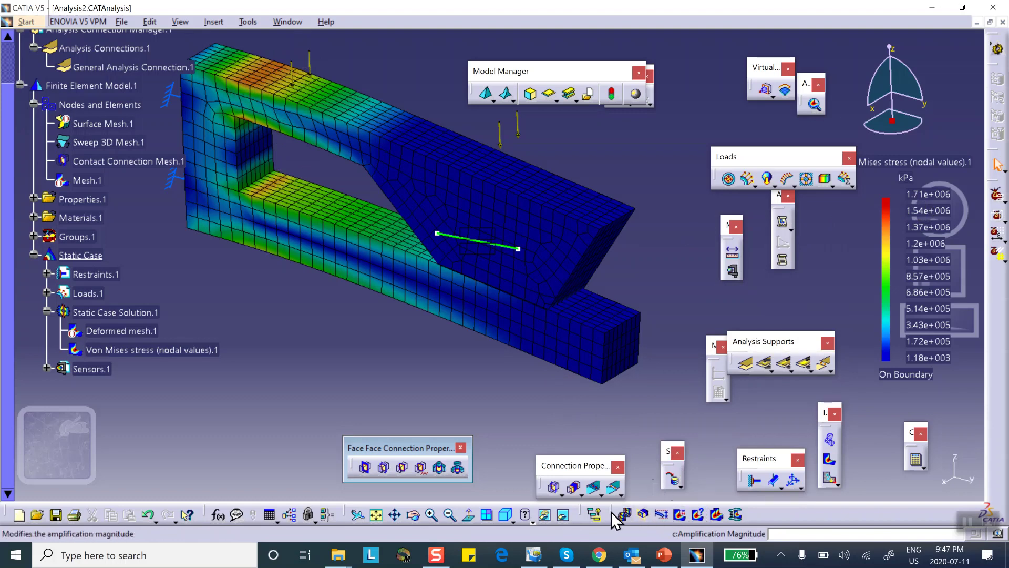
left_click_drag(592, 435, 594, 434)
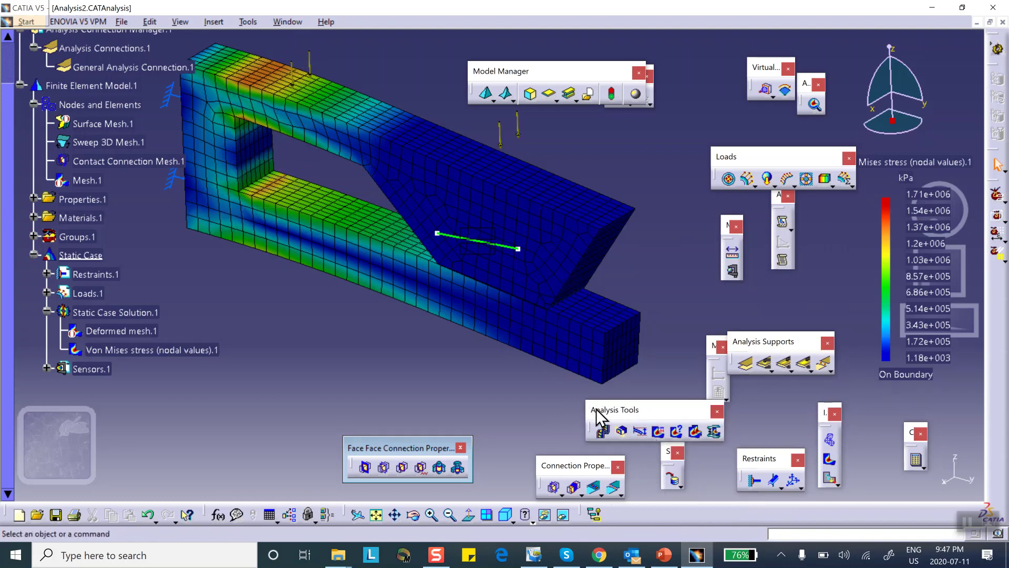
left_click(659, 432)
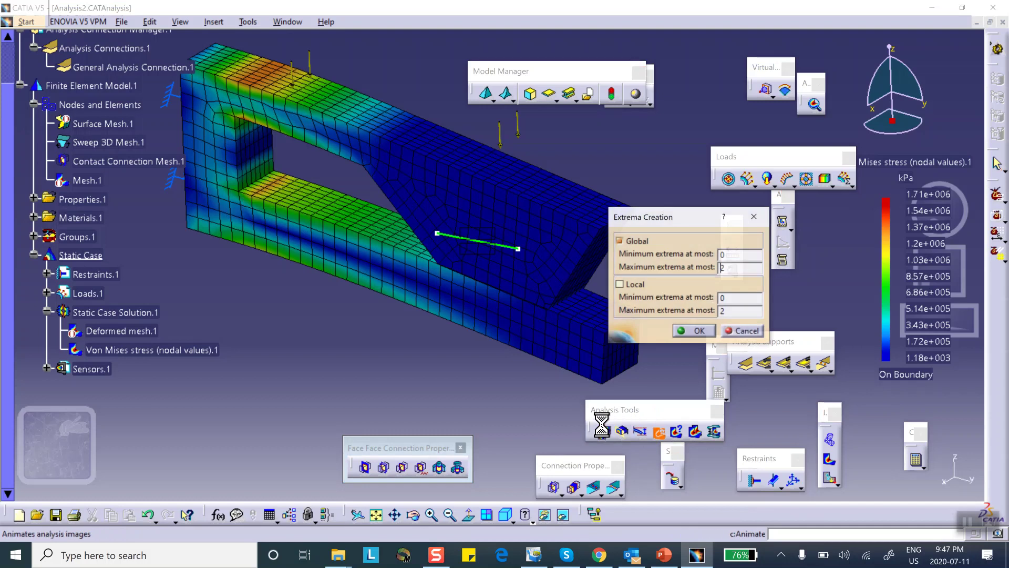
left_click(695, 331)
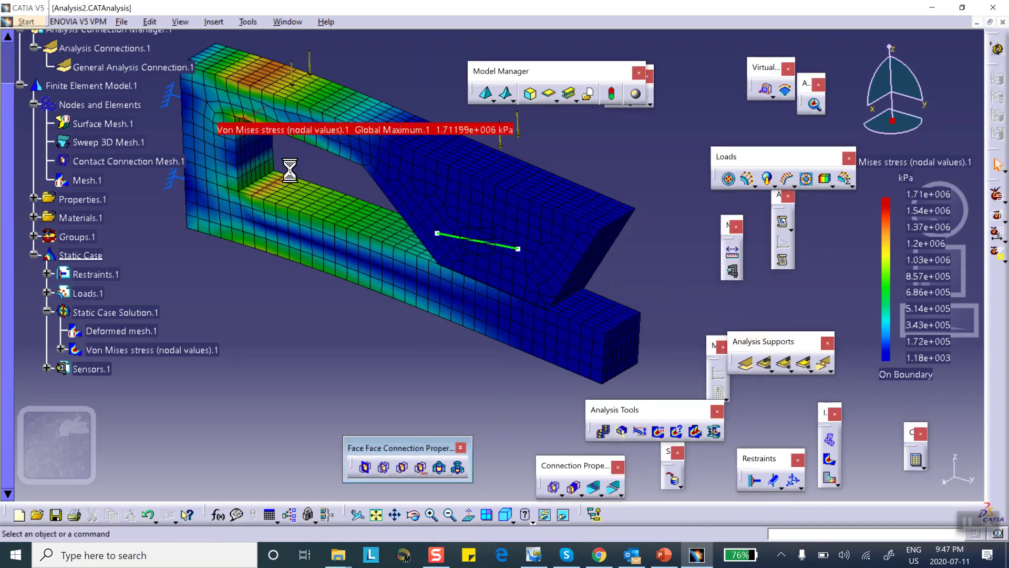
middle_click_drag(288, 236, 326, 295)
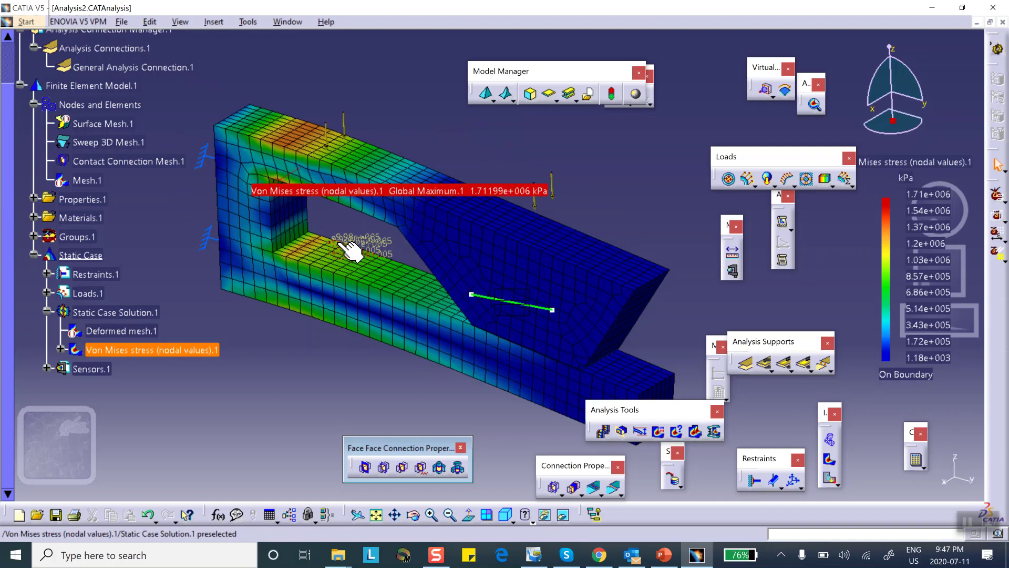
mouse_move(349, 252)
middle_mouse_down()
mouse_move(370, 142)
mouse_move(473, 123)
mouse_move(632, 118)
mouse_move(371, 135)
mouse_move(406, 158)
mouse_move(379, 181)
mouse_move(358, 255)
middle_mouse_up()
Apply Mesh Visualization to Nodes and Elements so the part displays as its finite element mesh.
mouse_move(572, 234)
middle_mouse_down()
mouse_move(604, 180)
mouse_move(608, 196)
middle_mouse_up()
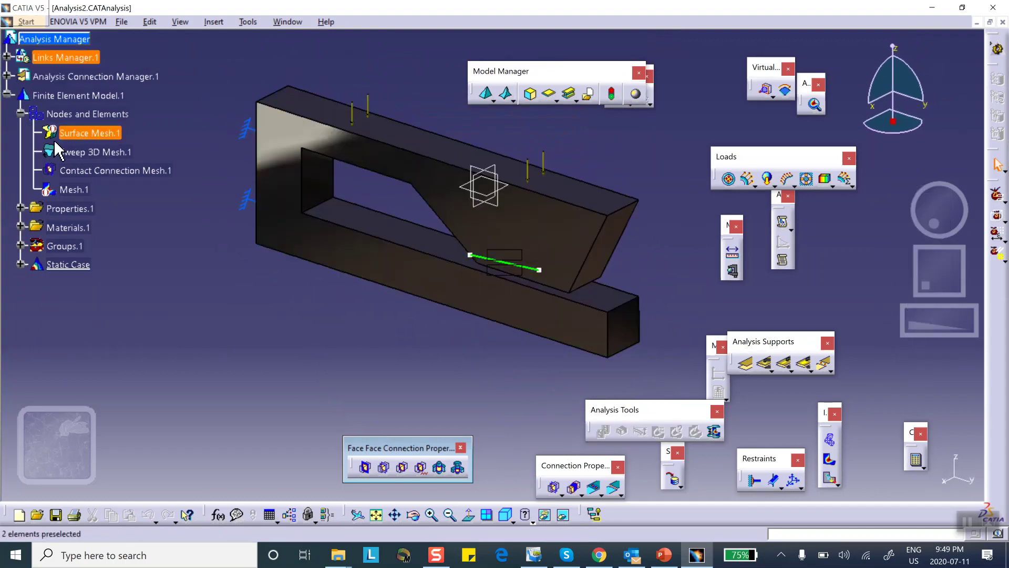
left_click(107, 153)
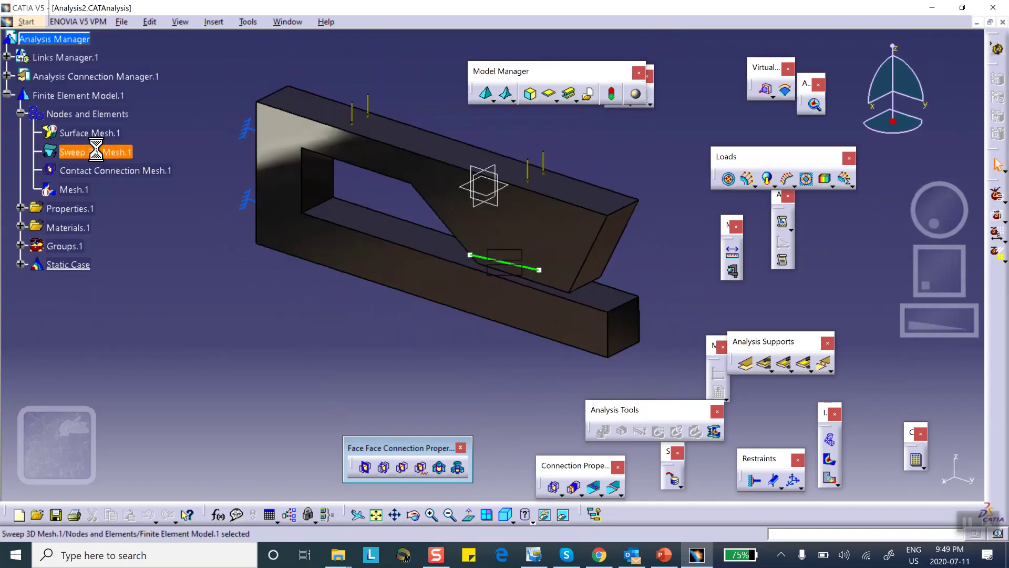
right_click(97, 152)
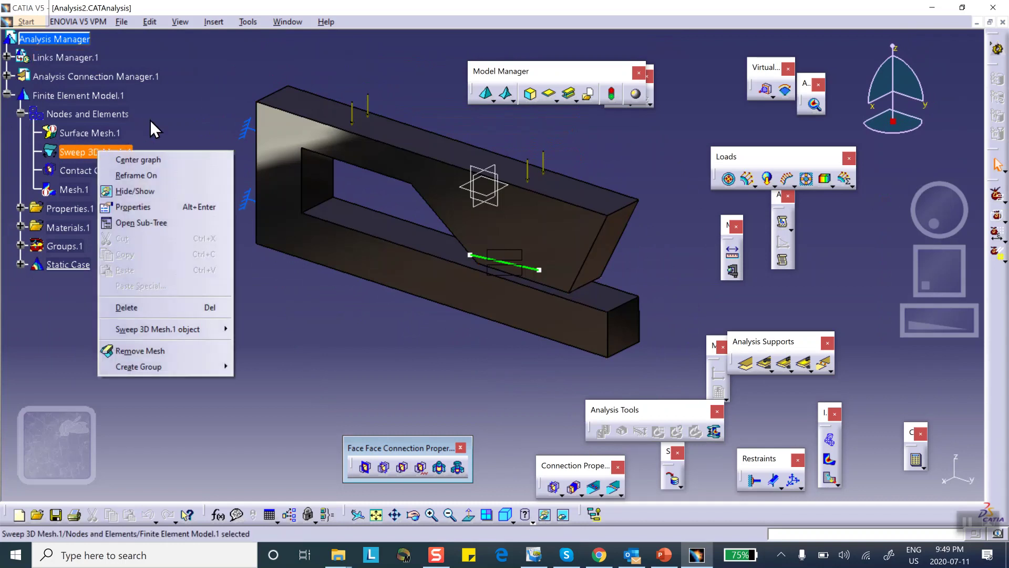
left_click(285, 339)
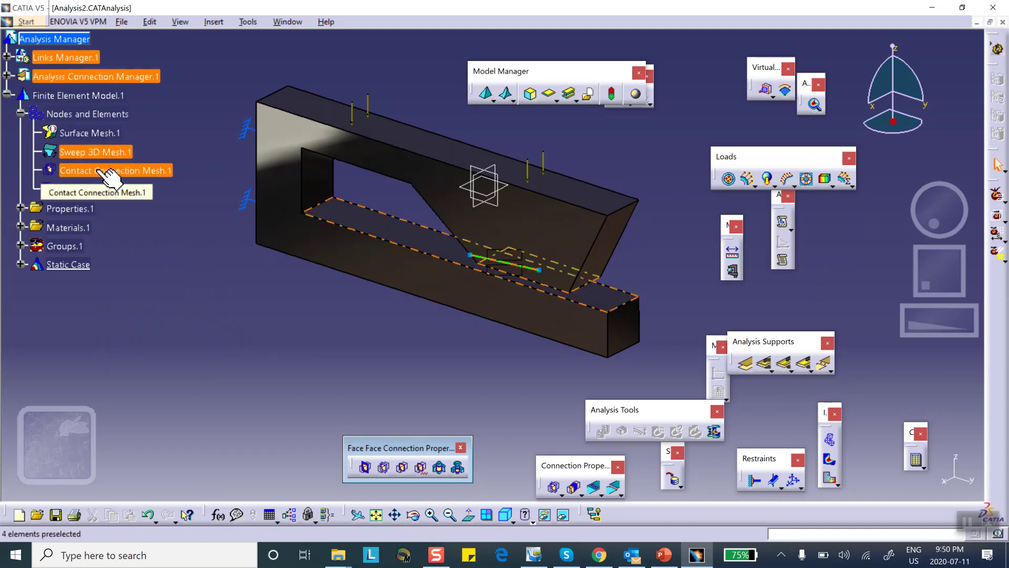
right_click(63, 114)
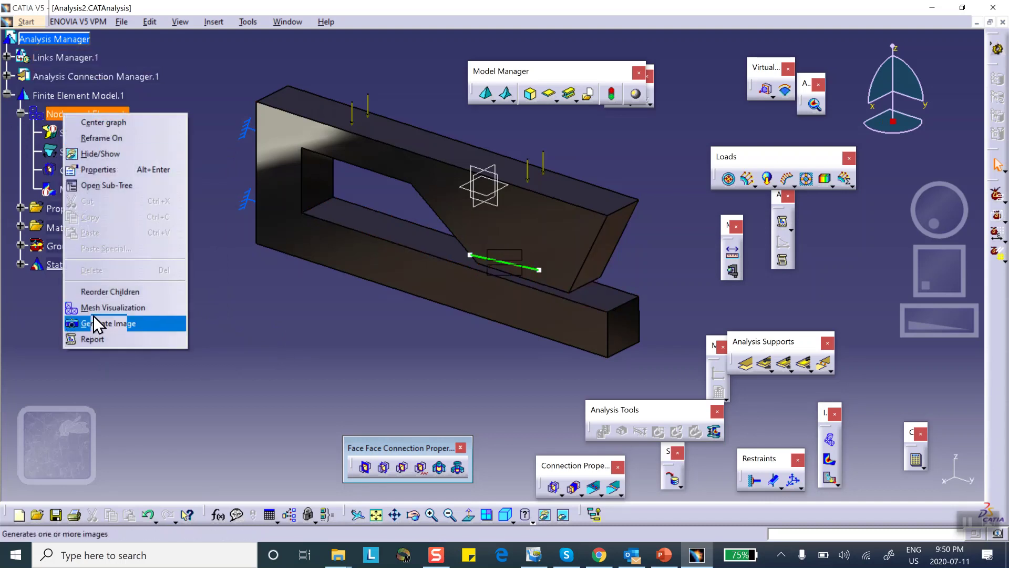
left_click(108, 308)
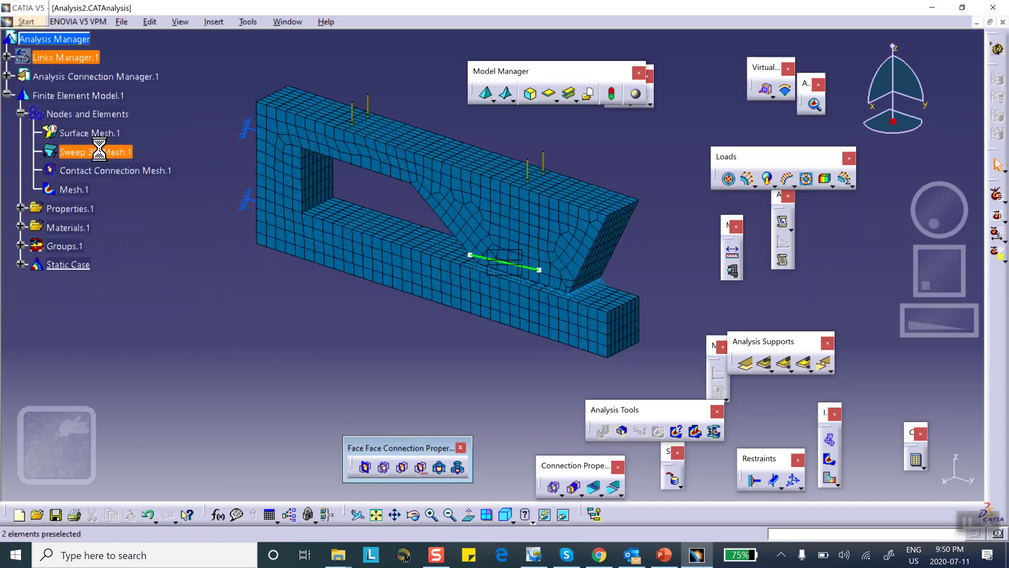
Expand the Static Case branch and deactivate Mesh.1 so the bracket shows as plain geometry.
left_click(112, 153)
right_click(100, 150)
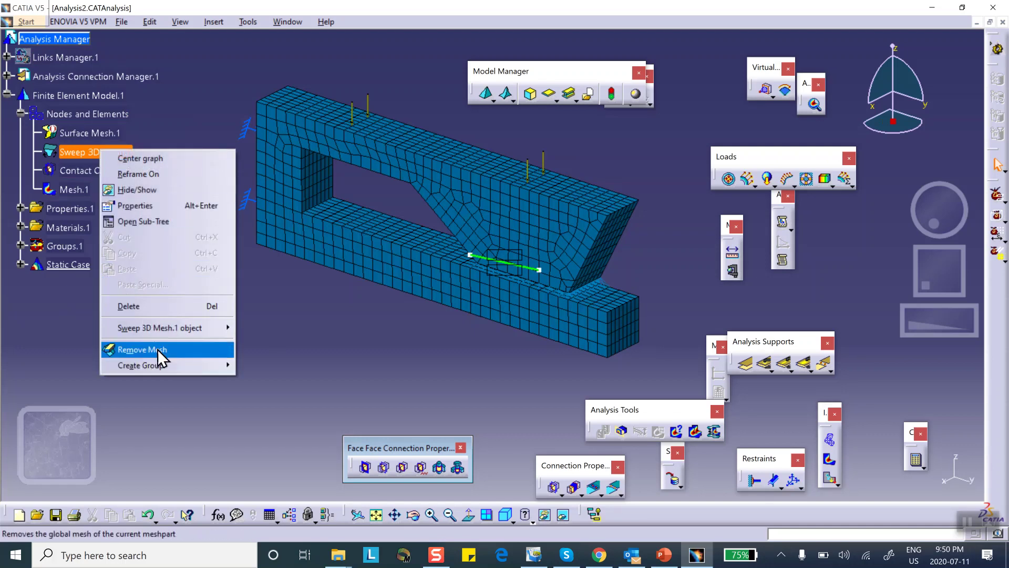
mouse_move(222, 363)
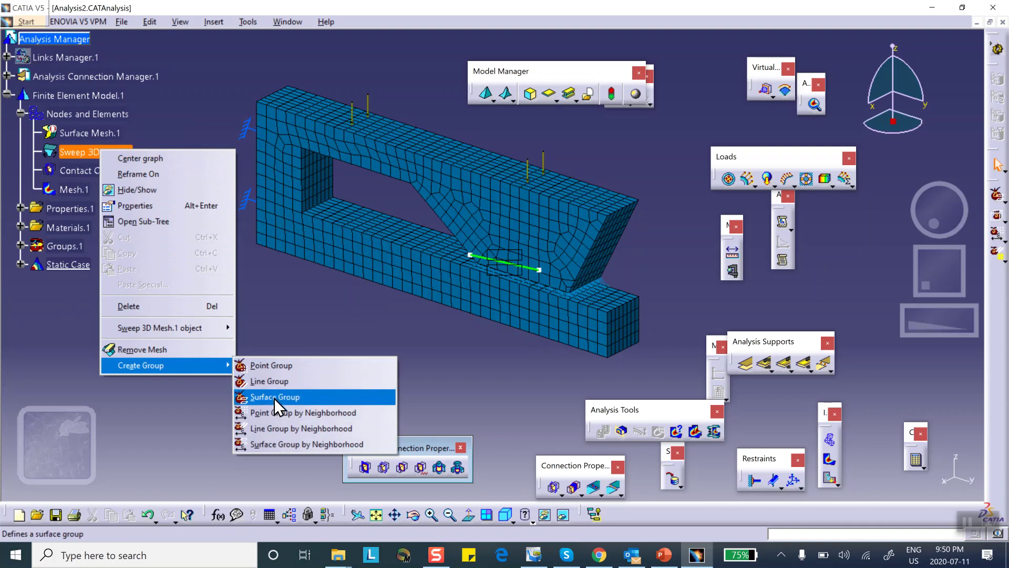
left_click(265, 334)
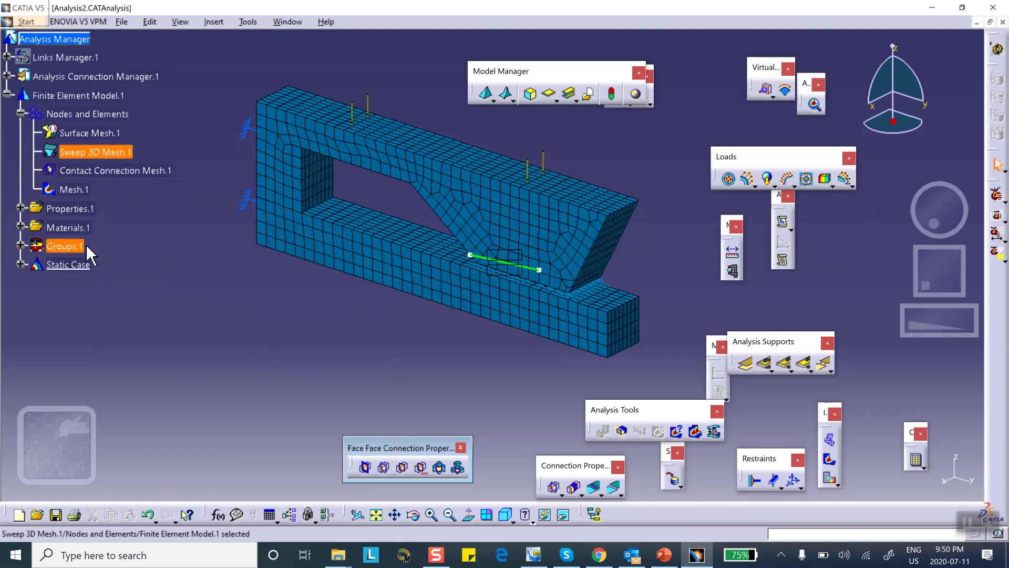
left_click(21, 264)
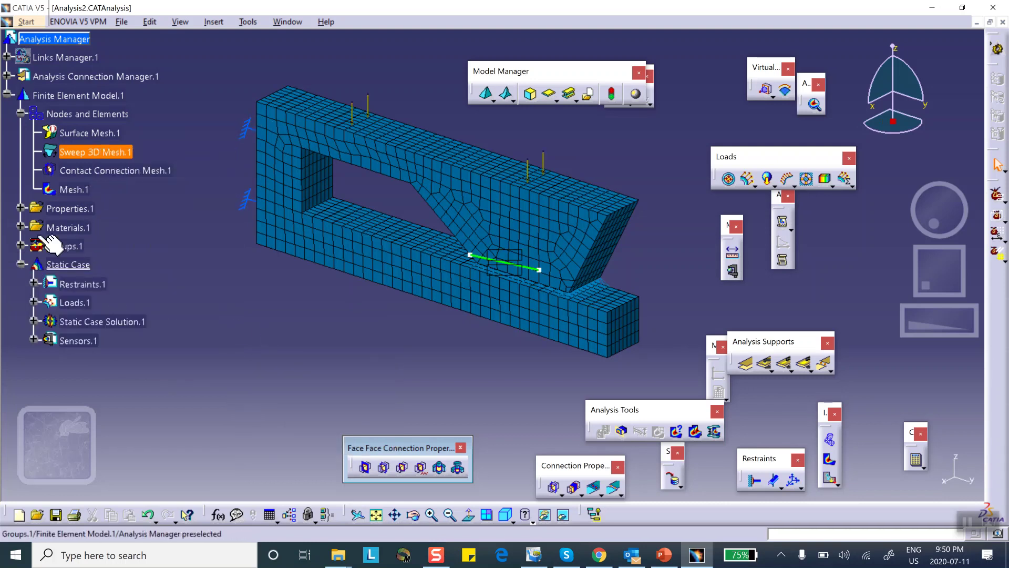
right_click(74, 189)
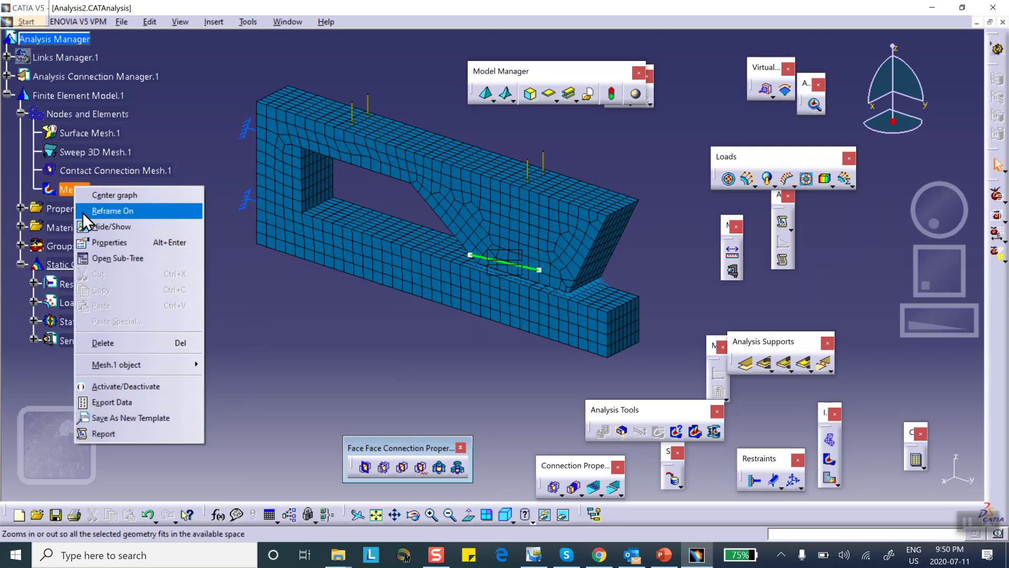
left_click(105, 385)
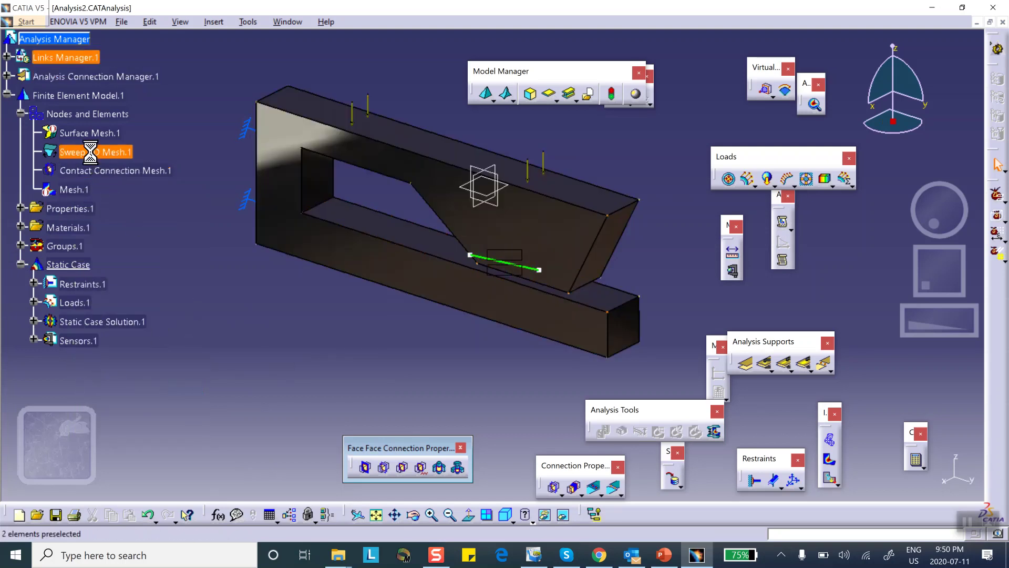
left_click(91, 152)
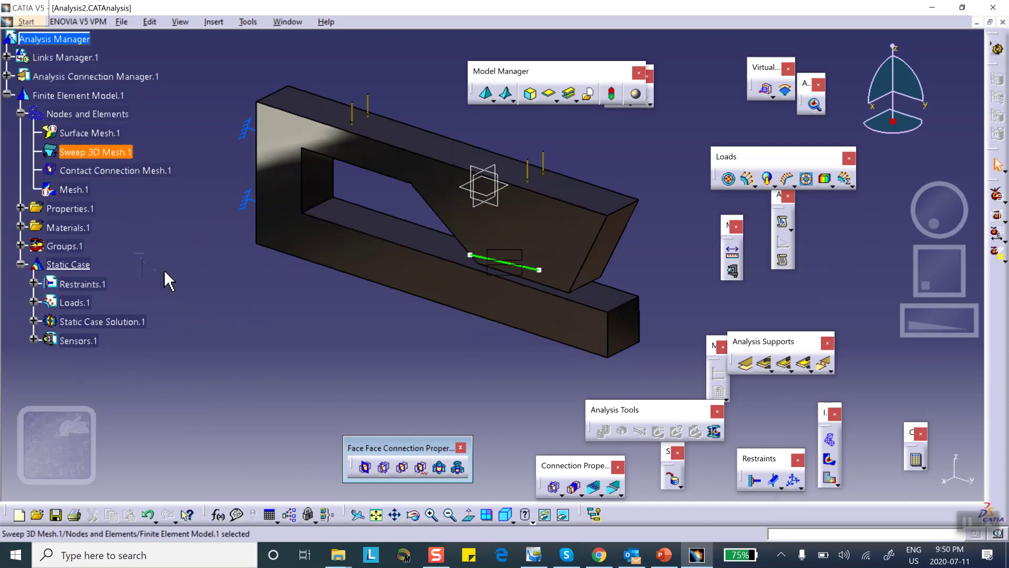
scroll(164, 270, "down", 2)
scroll(178, 281, "up", 2)
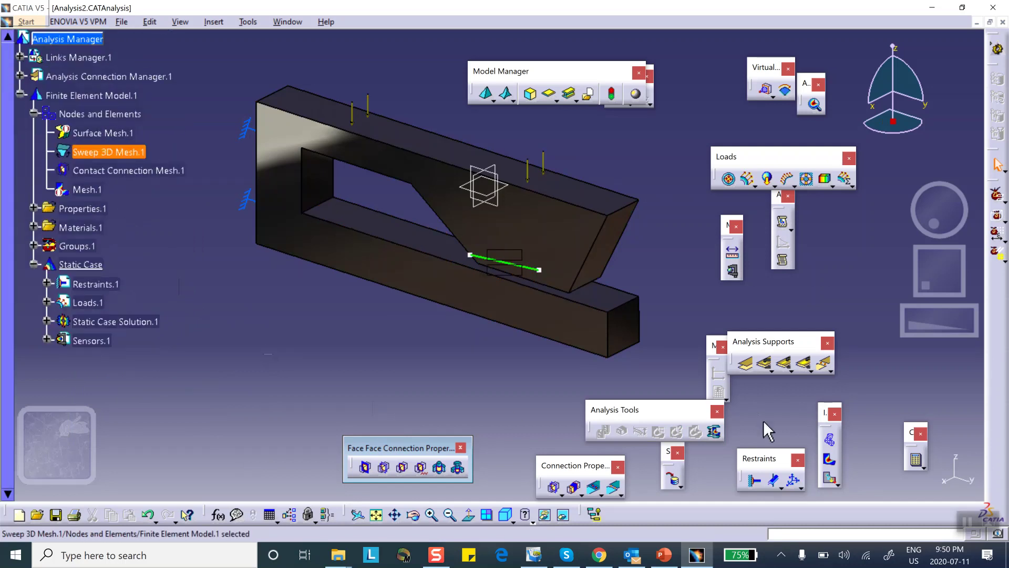